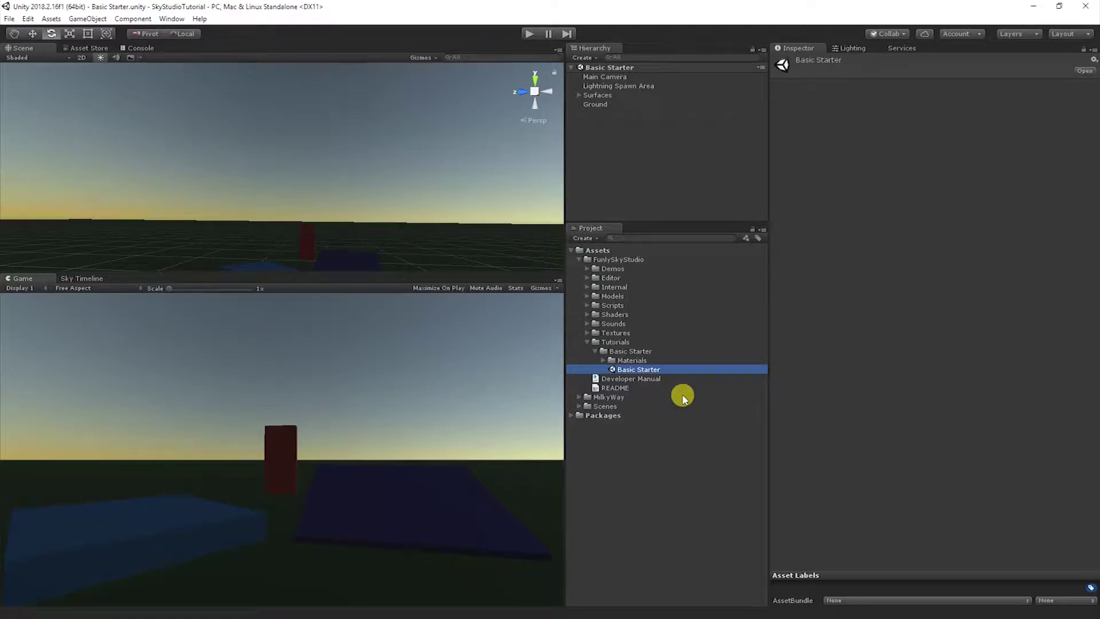
Duplicate the Tutorials/Basic Starter scene and open the copy, Basic Starter 1.
left_click(628, 260)
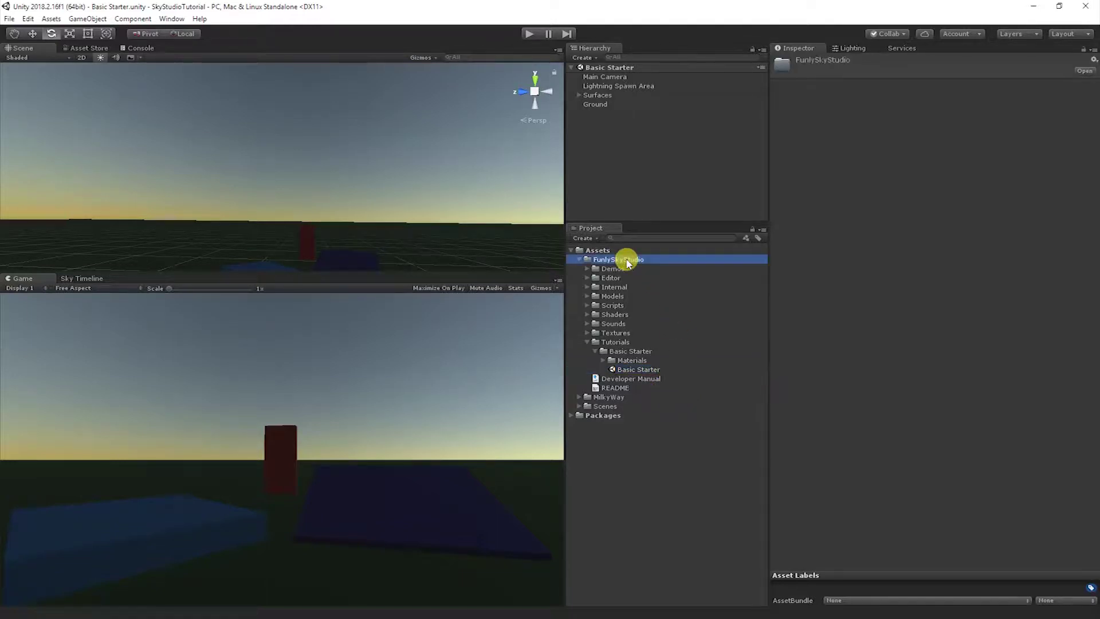
left_click(615, 343)
left_click(653, 371)
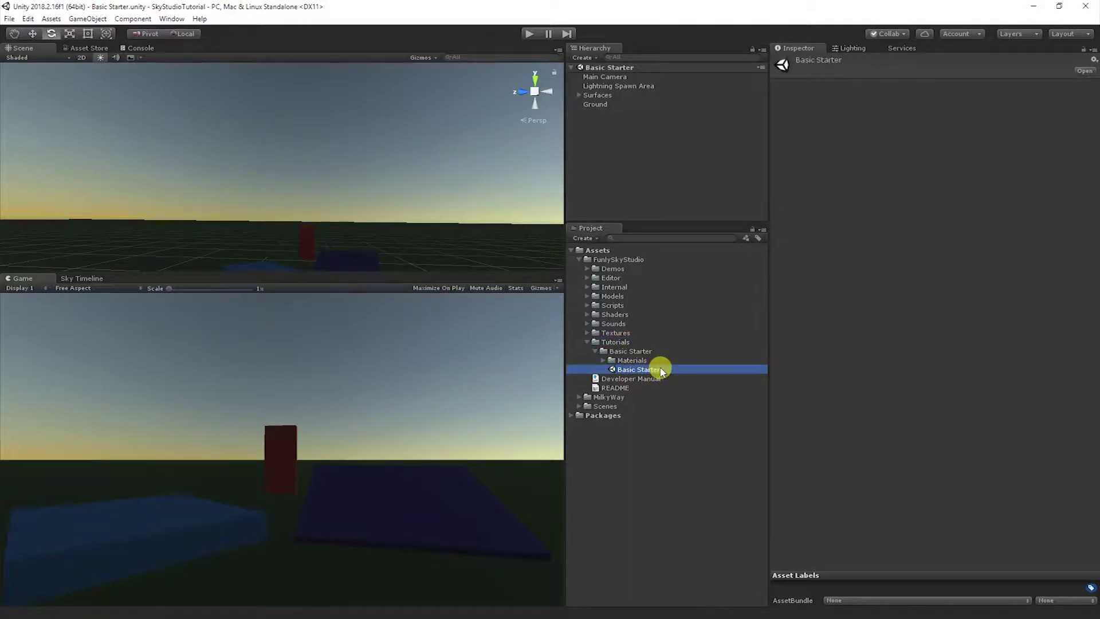
key("ctrl+d")
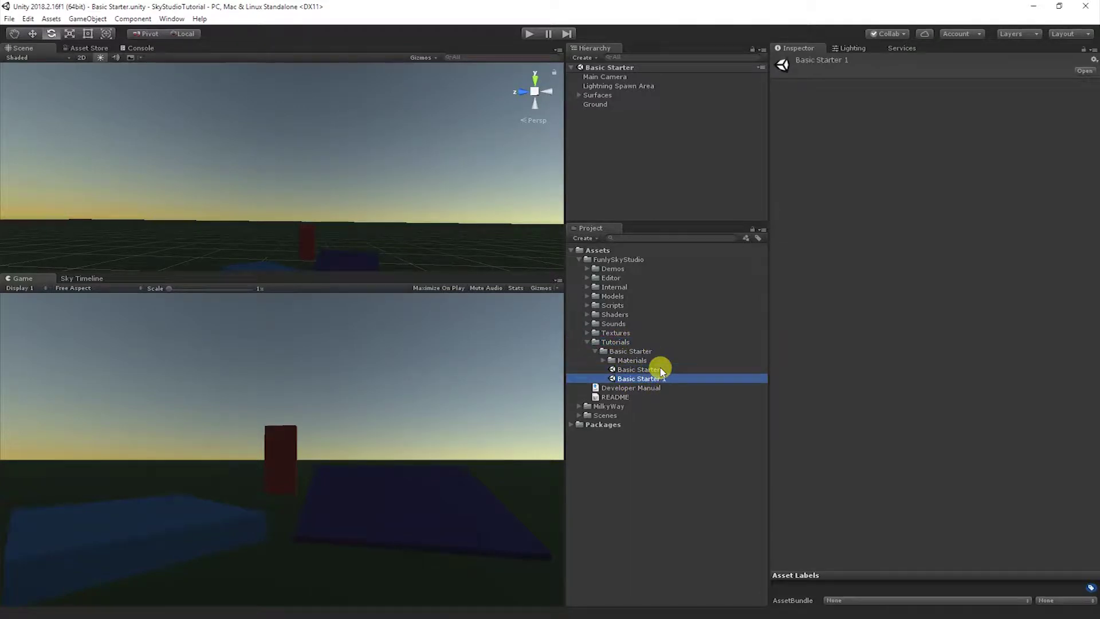
double_click(651, 380)
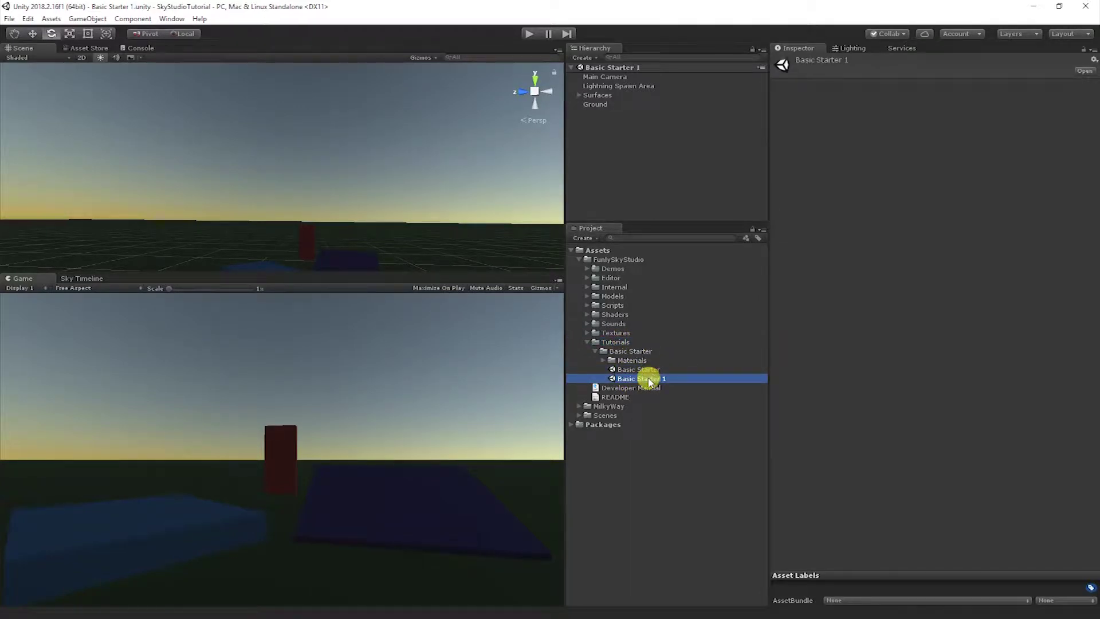
Create a Sky Studio sky system from the 3D Blue Sky - Light Clouds preset.
left_click(171, 19)
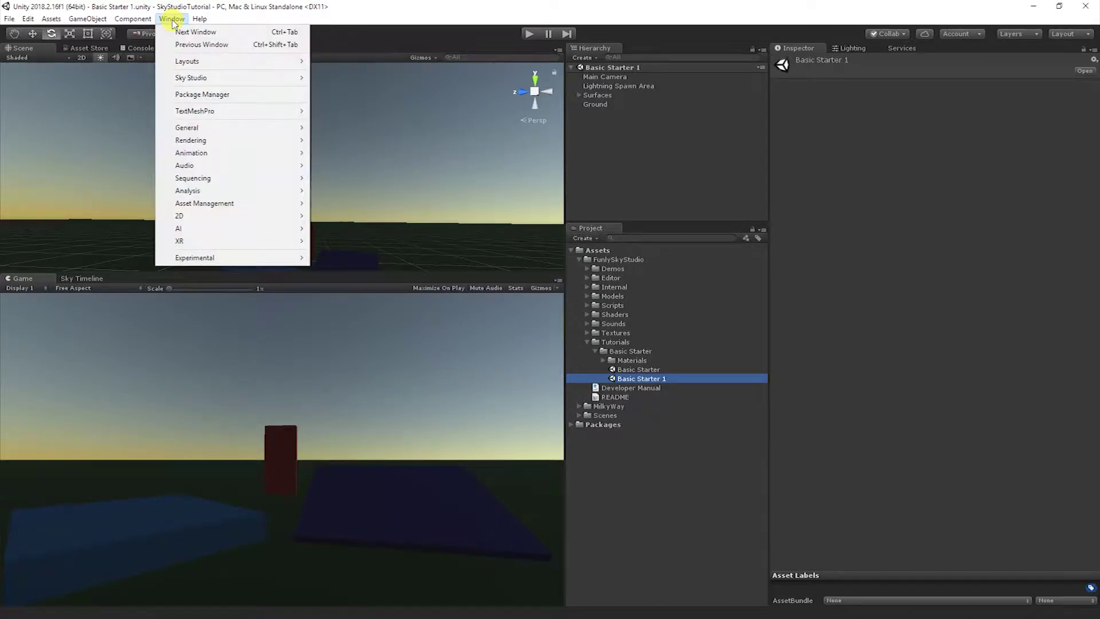
mouse_move(186, 78)
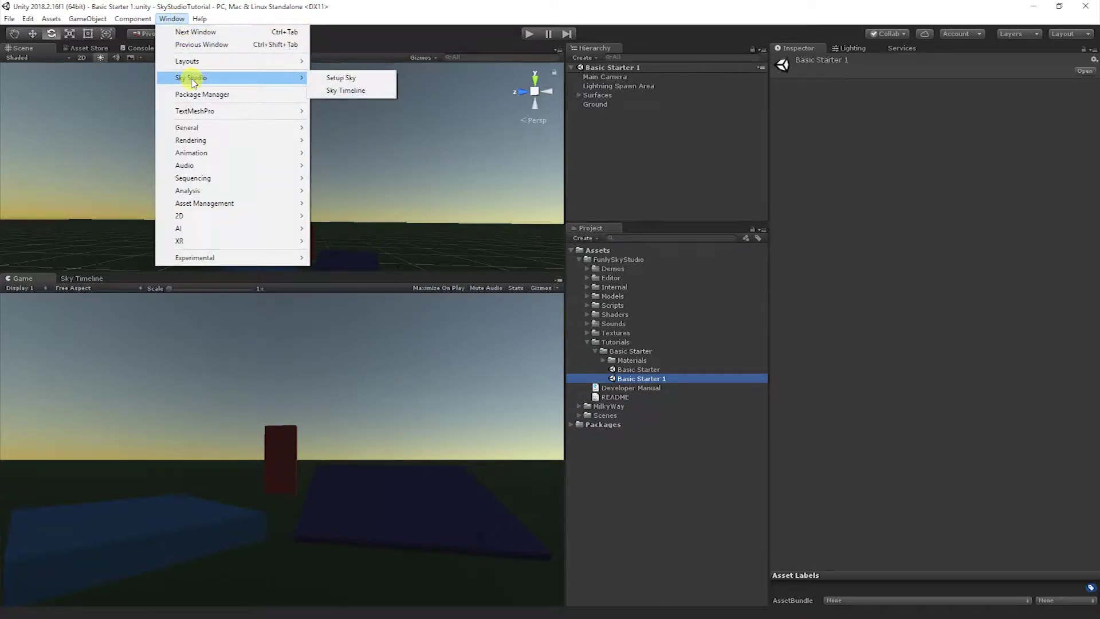
left_click(346, 77)
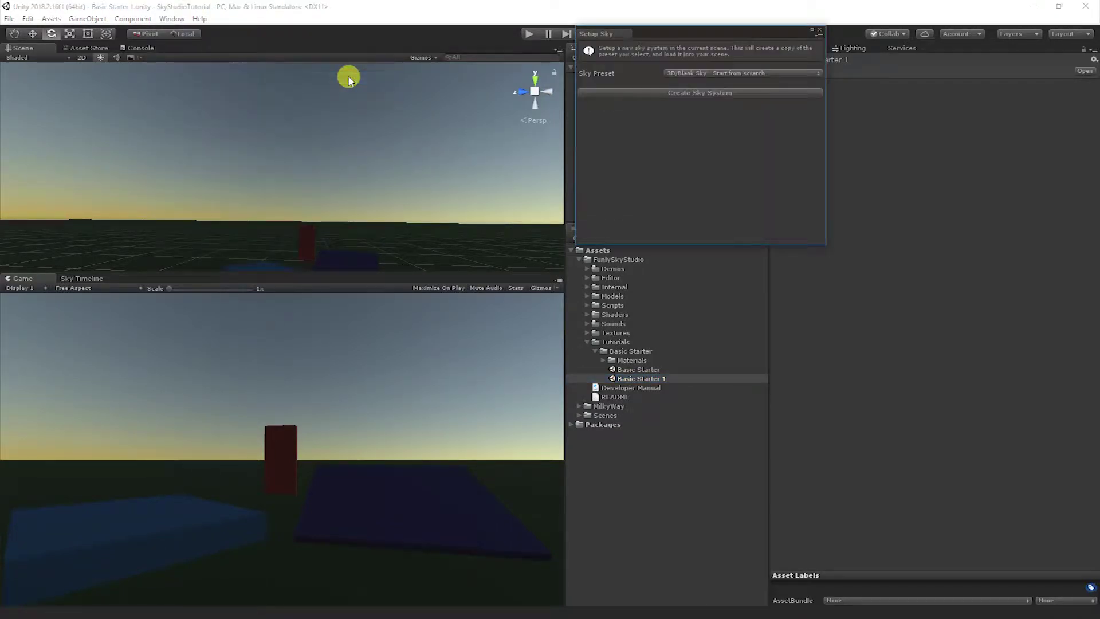
left_click(770, 73)
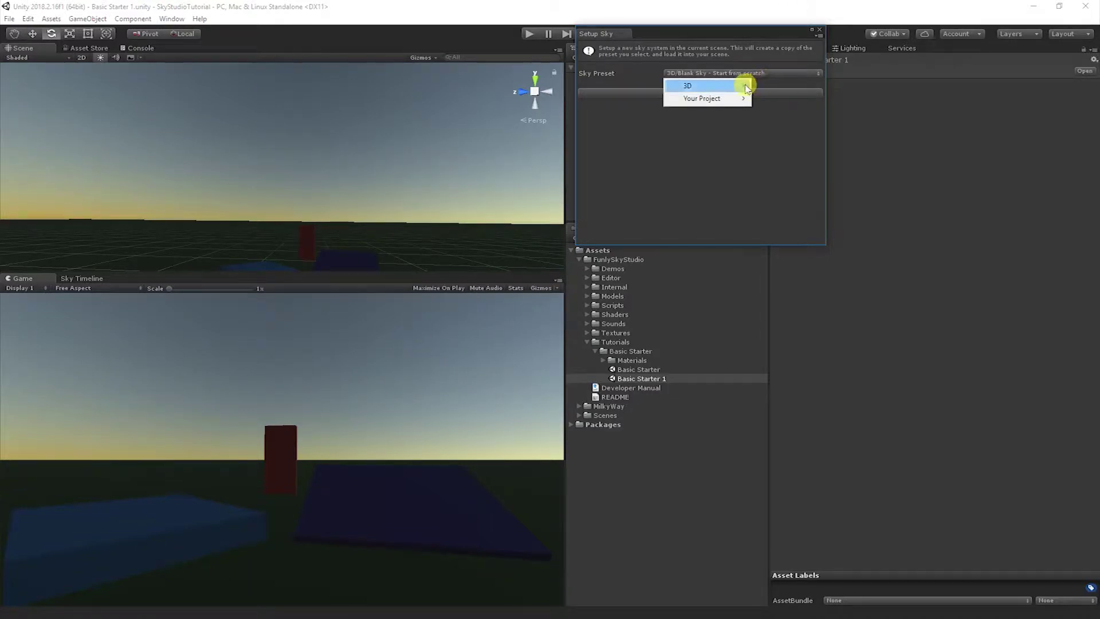
mouse_move(743, 87)
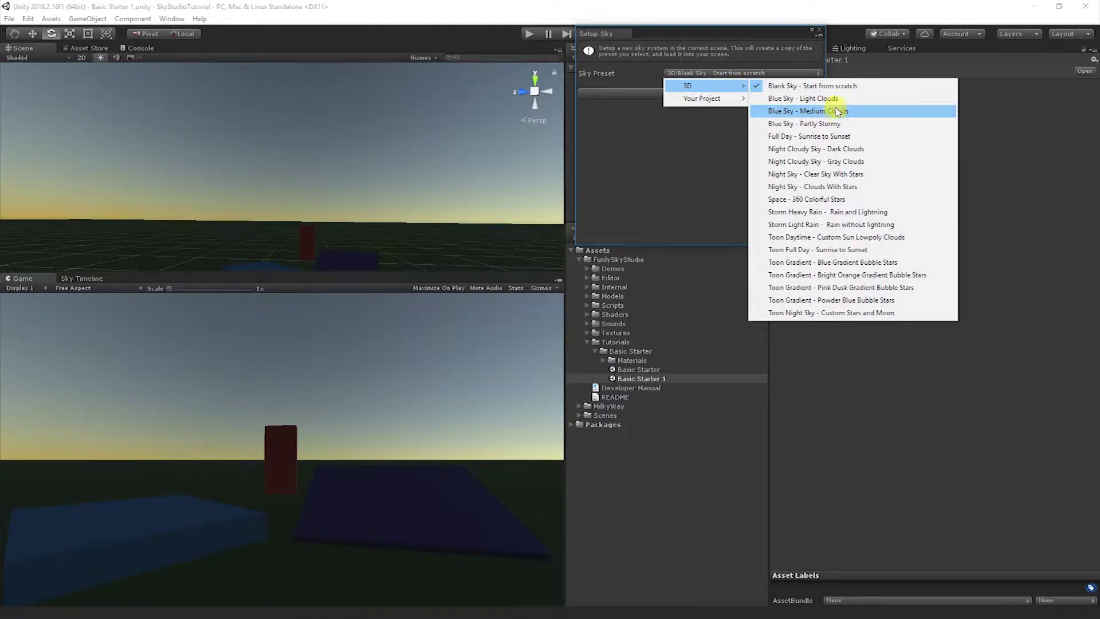
left_click(798, 100)
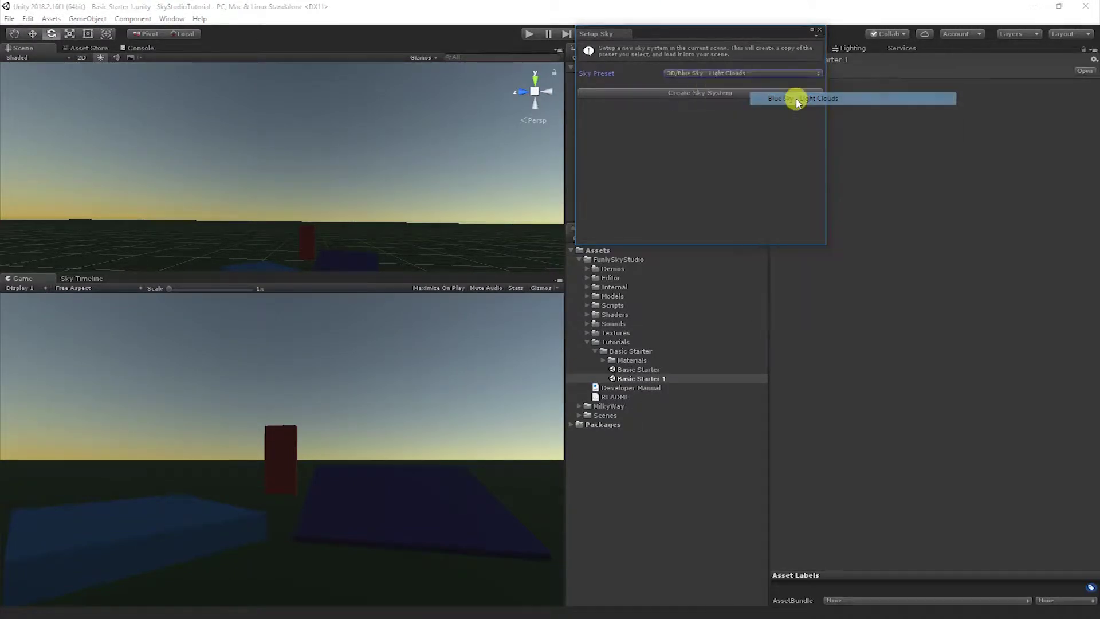
left_click(746, 92)
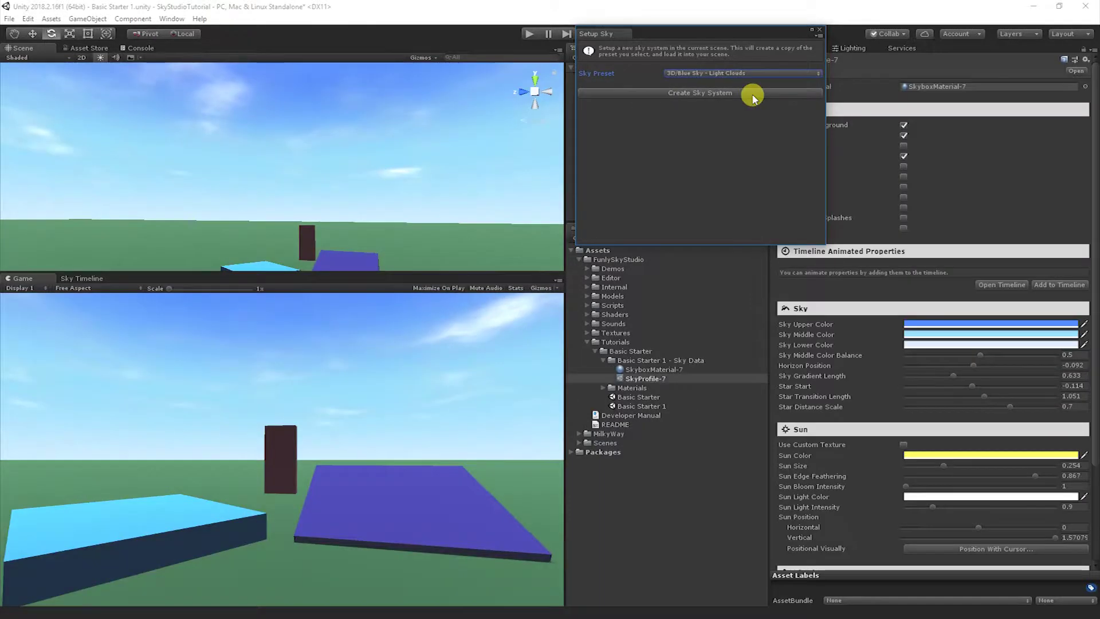
Close the Setup Sky window and look up around the cloudy sky in the Scene view.
left_click(820, 31)
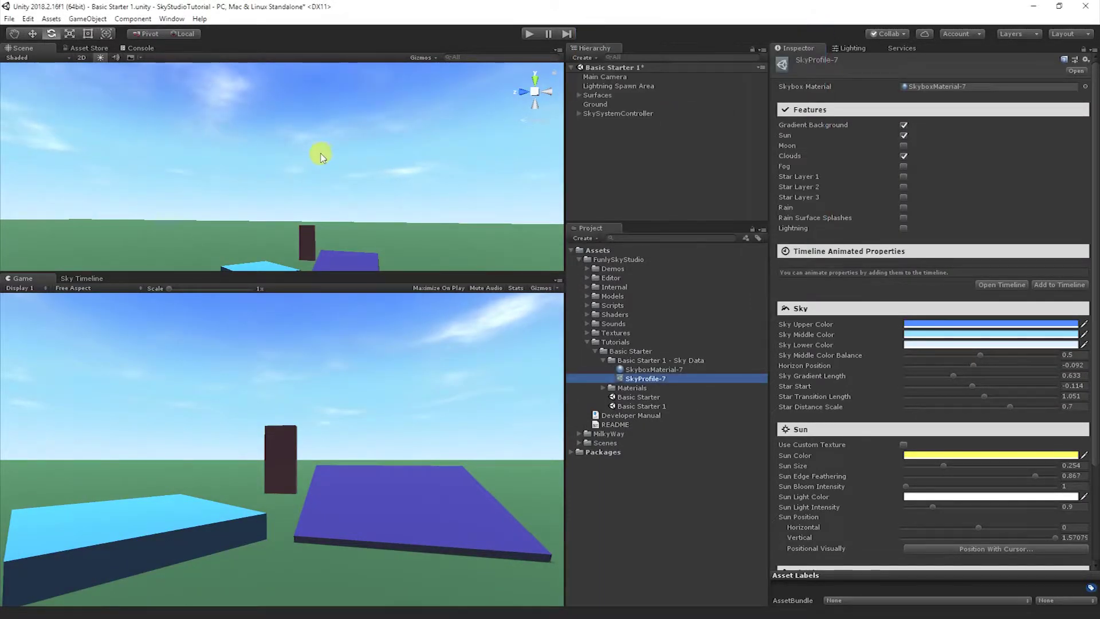
right_click_drag(299, 159, 307, 102)
right_click_drag(300, 172, 355, 166)
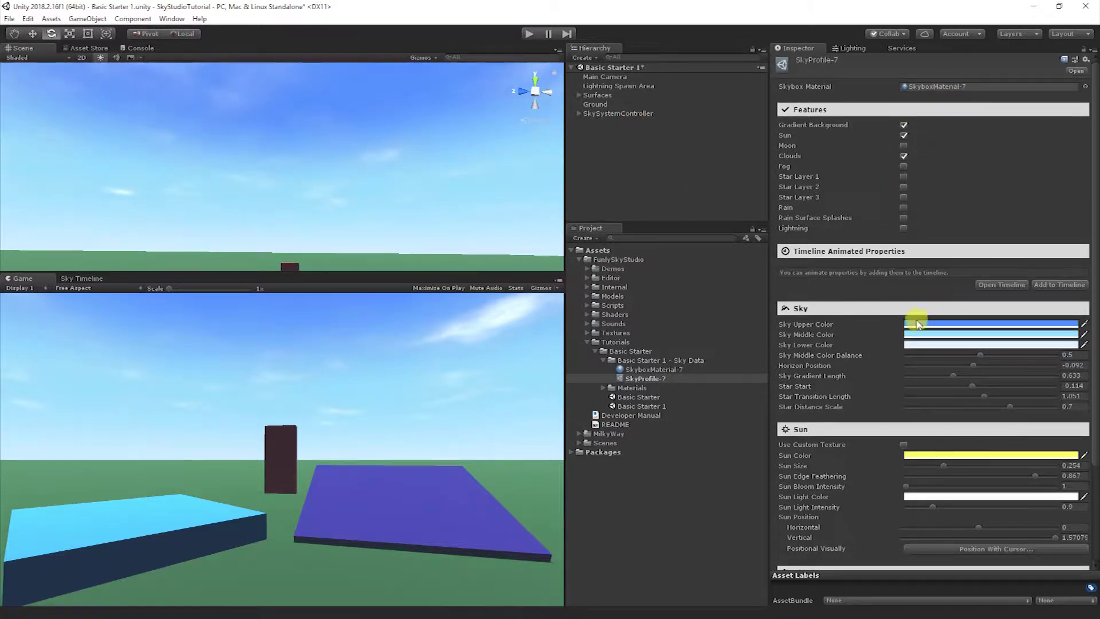
Toggle the profile's clouds off and on, then locate the cloud noise texture in Textures.
left_click(903, 156)
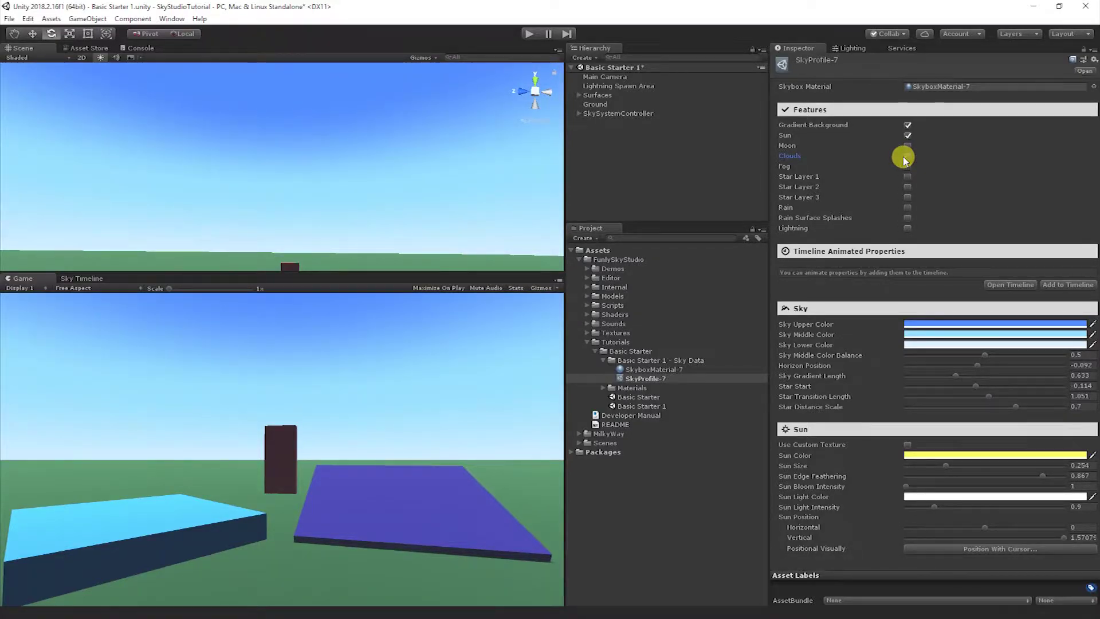
left_click(907, 157)
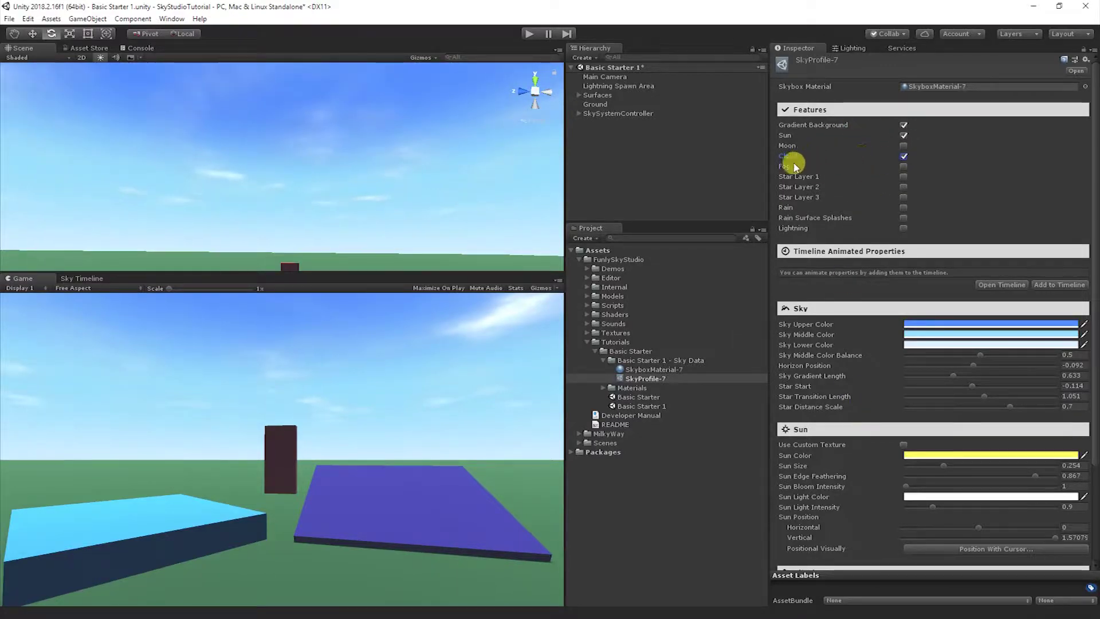
scroll(806, 366, "down", 5)
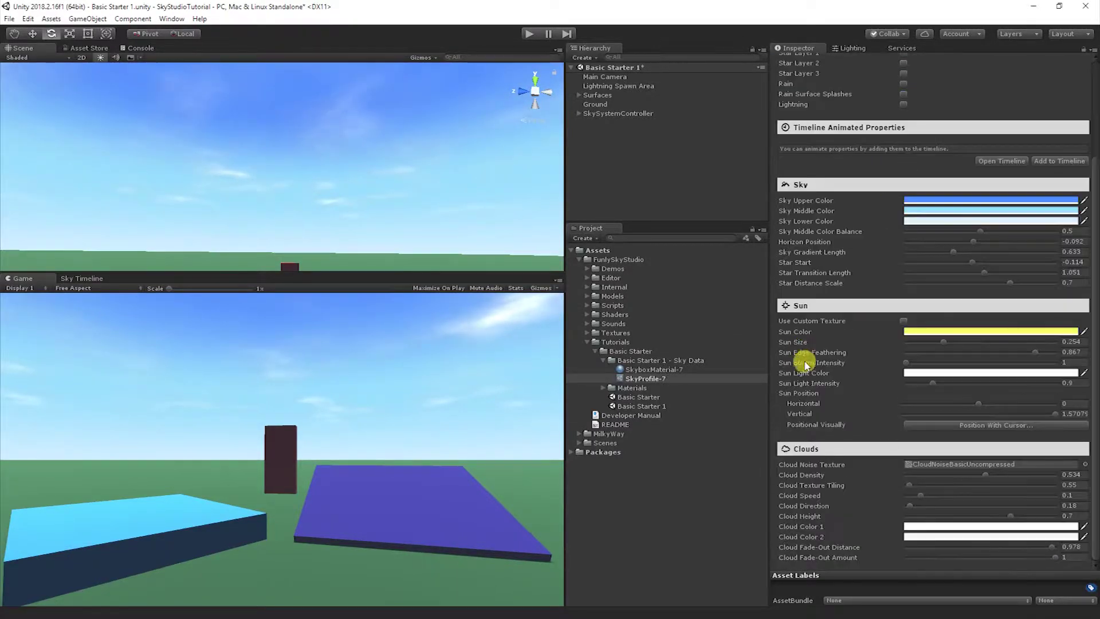
left_click(939, 465)
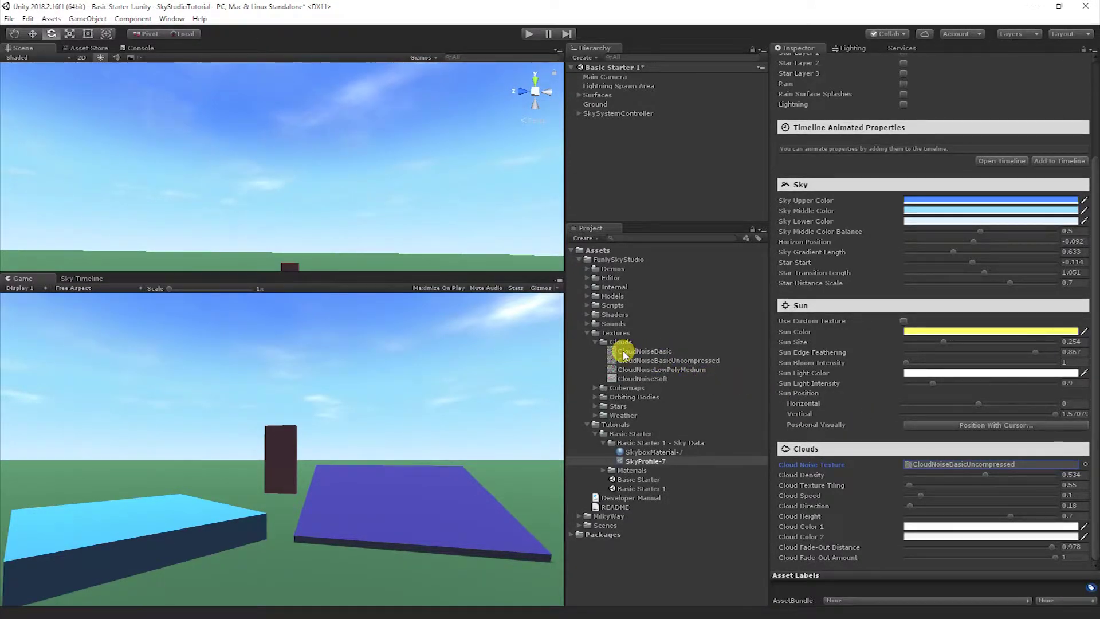
left_click(597, 342)
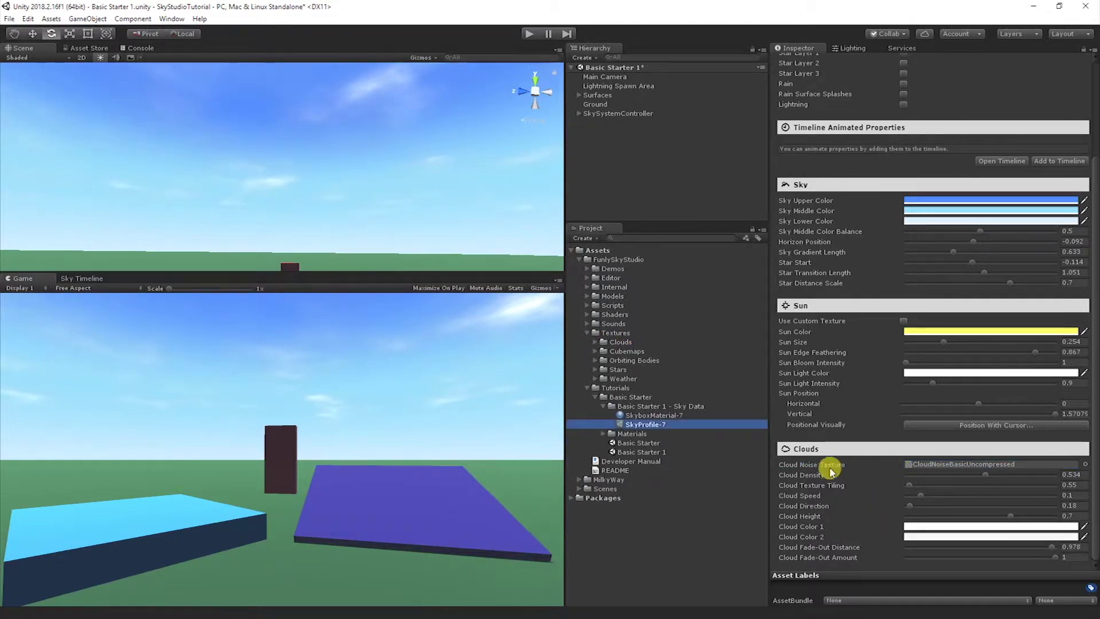
left_click(813, 475)
Drag Cloud Density from 0.534 up to about 0.902 for heavier clouds.
left_click_drag(985, 475, 983, 475)
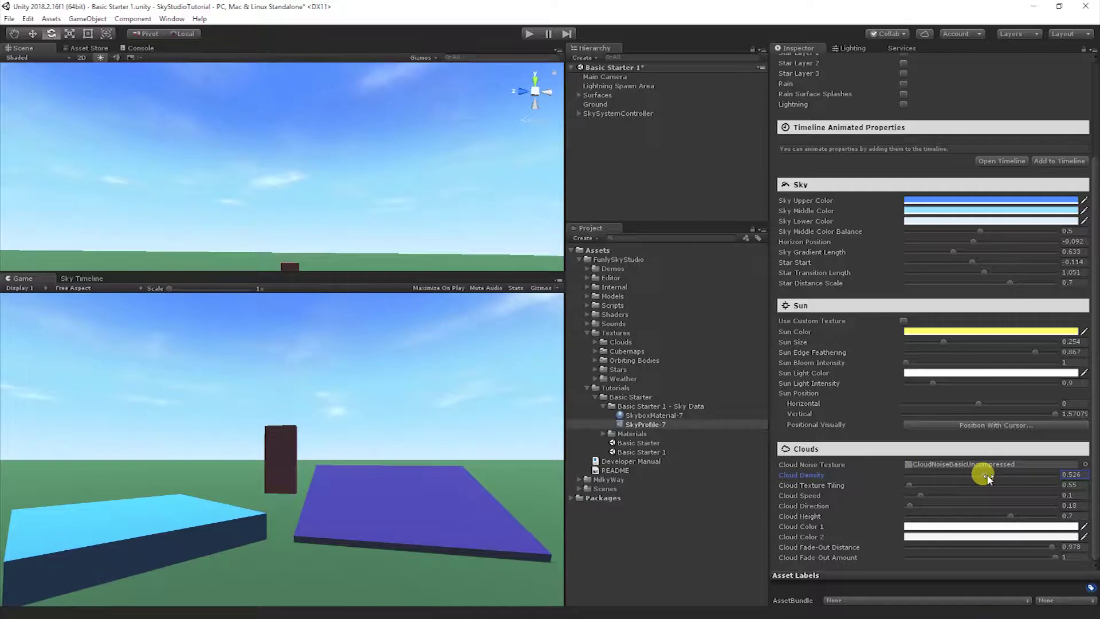
left_click_drag(986, 475, 1043, 483)
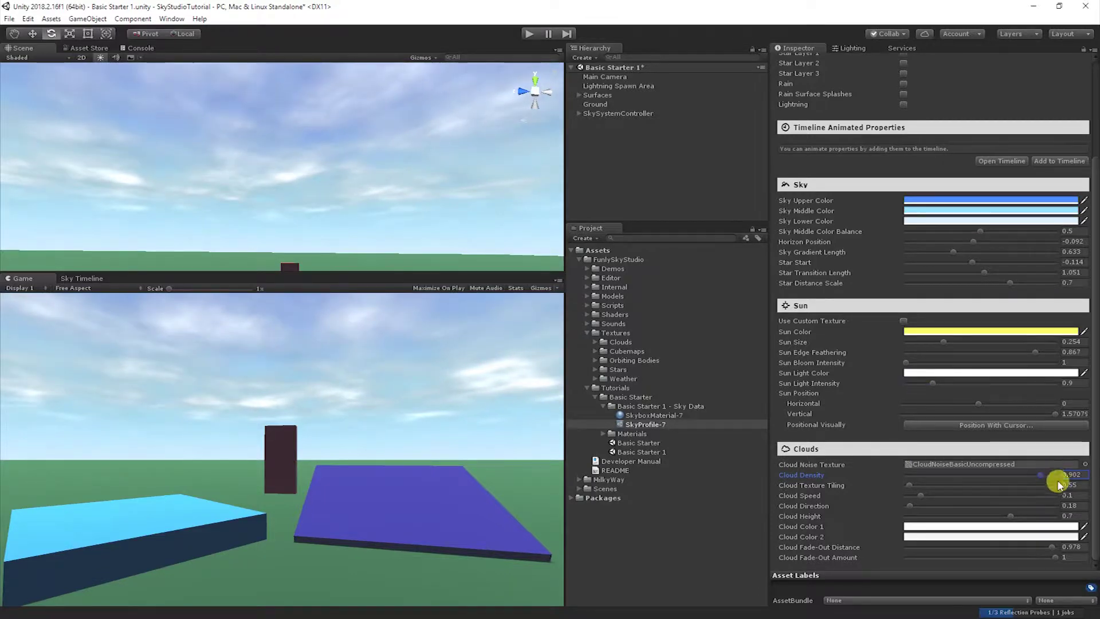
Try Cloud Texture Tiling at 0.78 and 1.08, settling on 0.63.
left_click(812, 488)
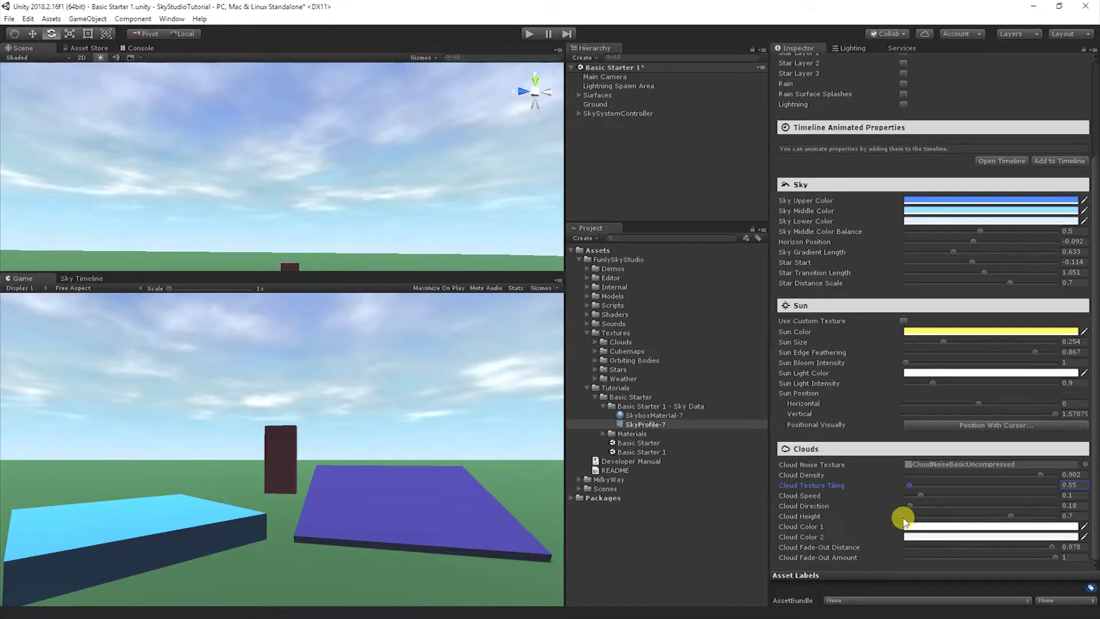
left_click(911, 487)
left_click_drag(911, 488, 914, 489)
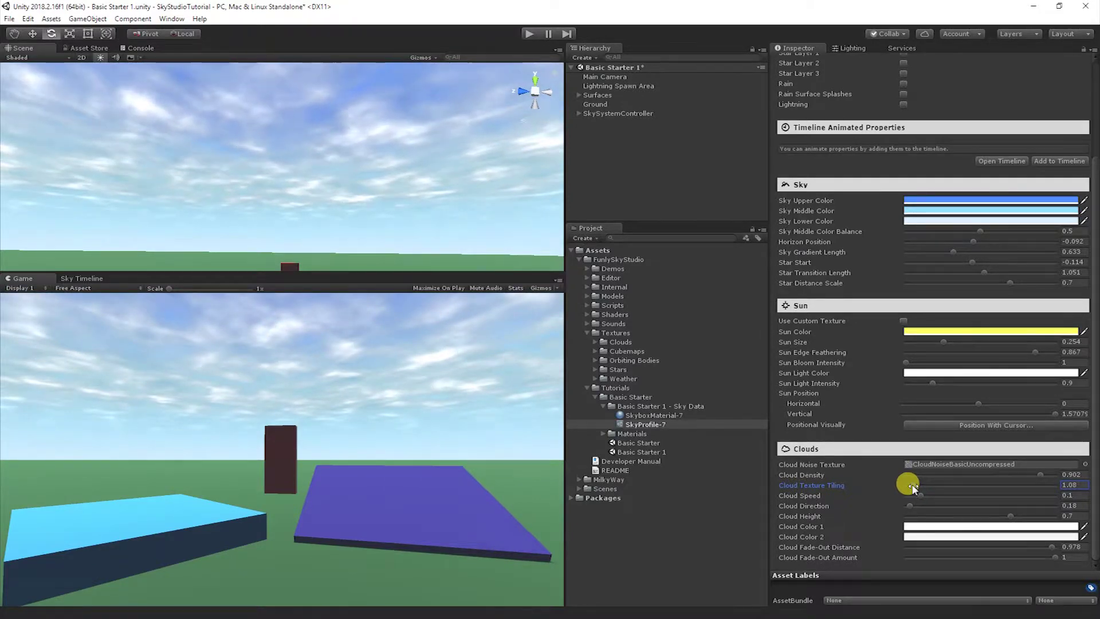
left_click_drag(912, 488, 907, 492)
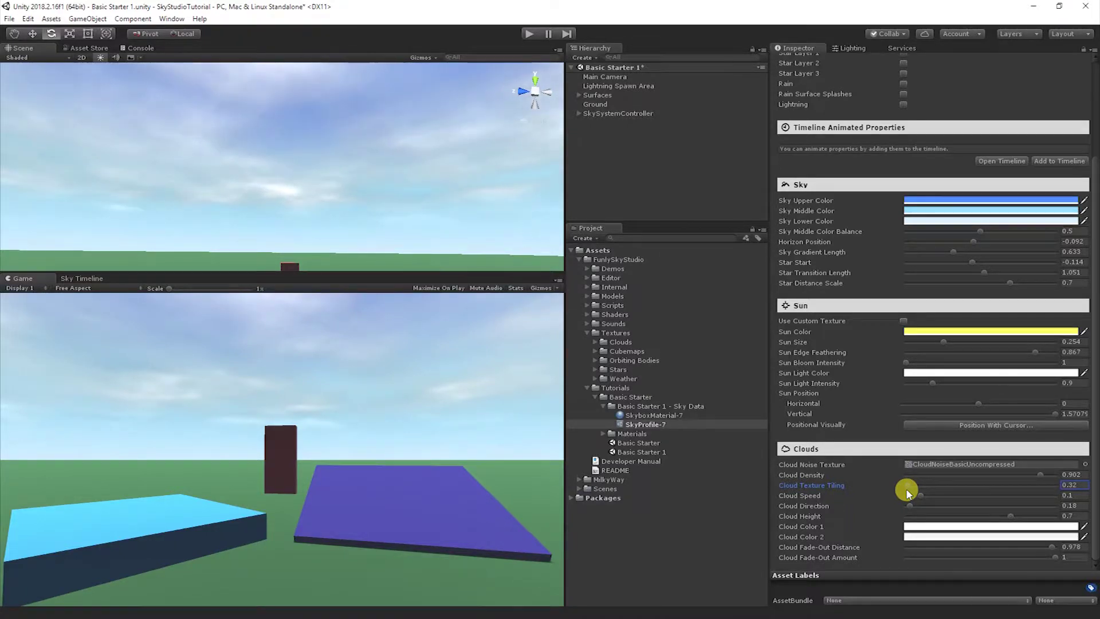
left_click_drag(908, 492, 911, 491)
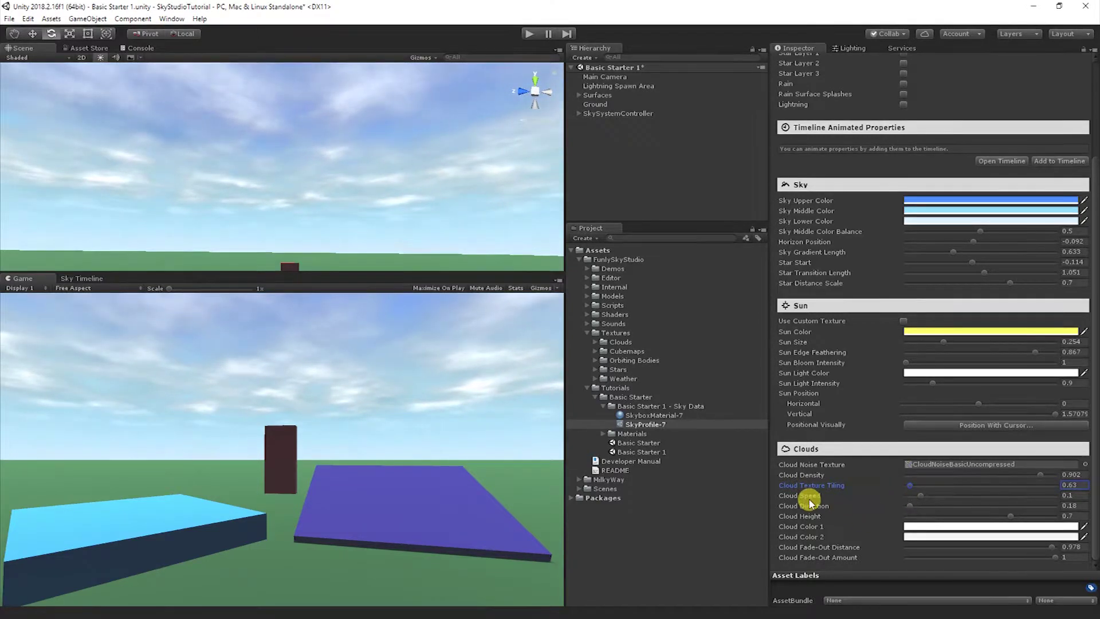
Enter play mode and test Cloud Speed around 0.2, settling near 0.096.
left_click(803, 496)
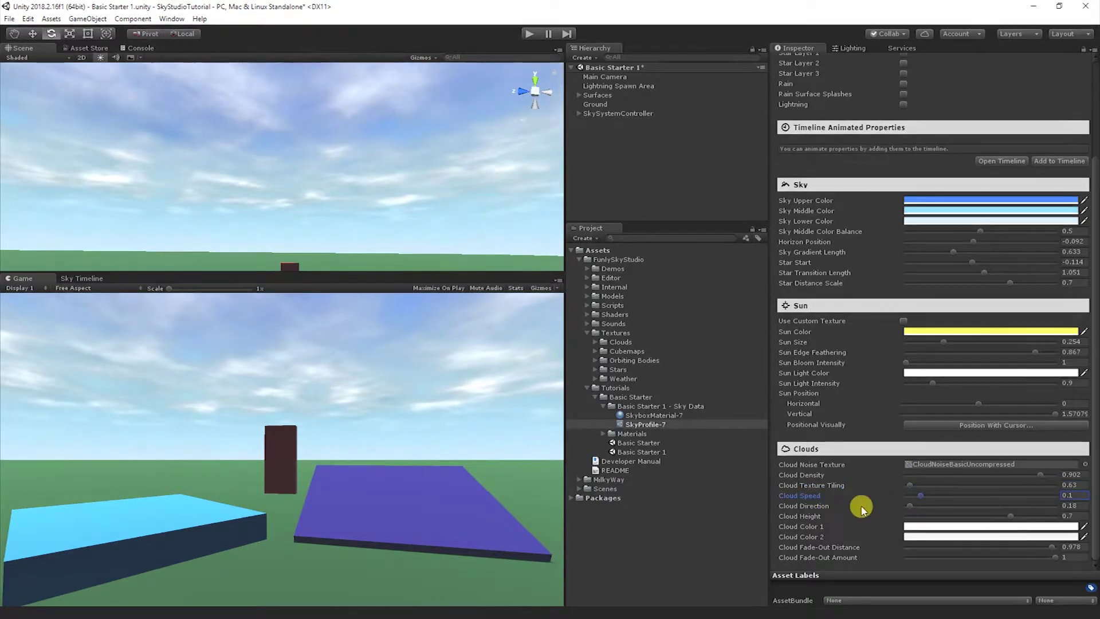
left_click(532, 36)
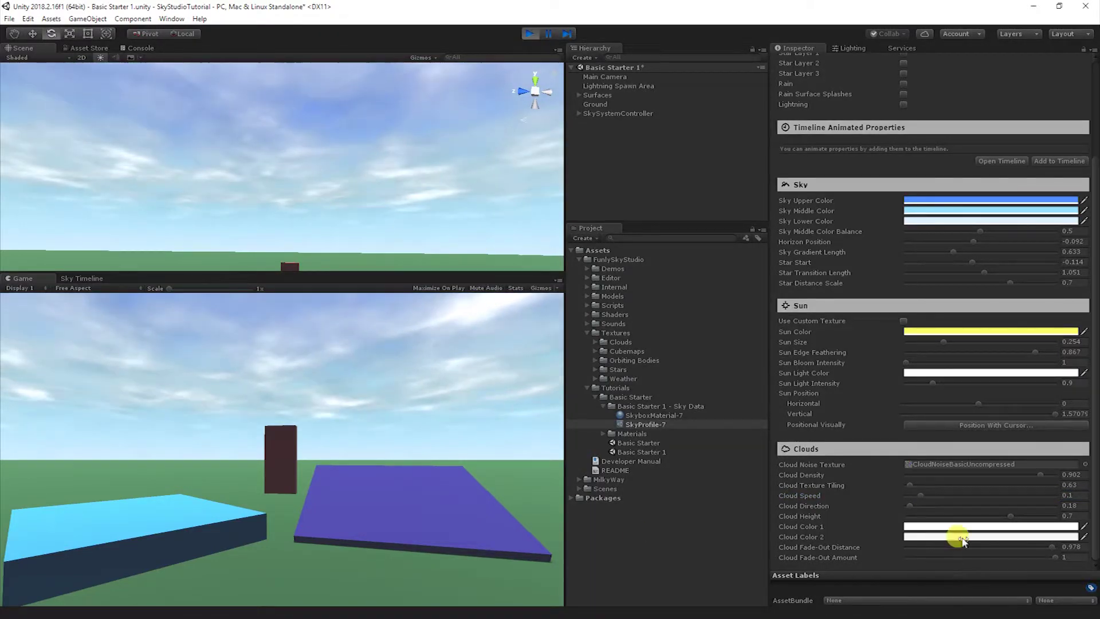
left_click(813, 497)
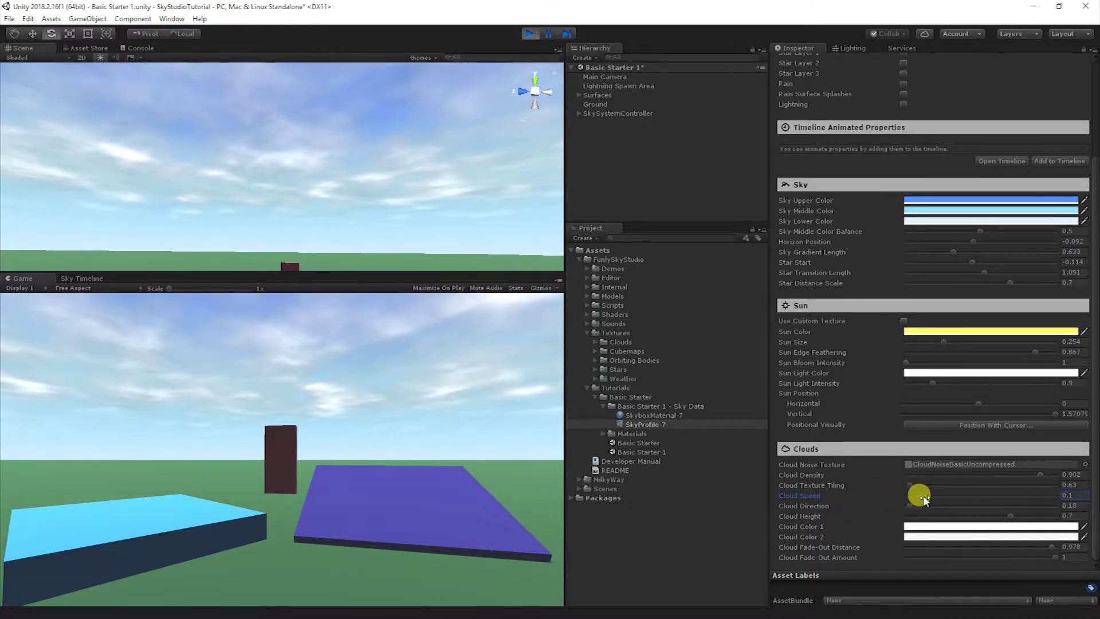
mouse_move(926, 499)
left_mouse_down()
mouse_move(1028, 497)
mouse_move(919, 500)
left_mouse_up()
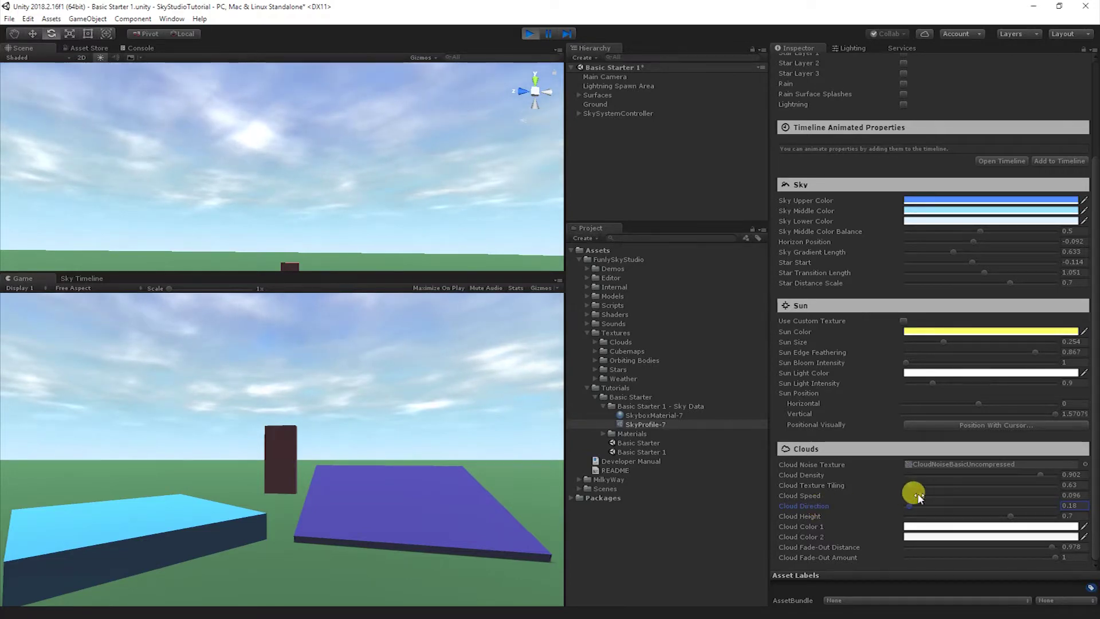
Raise Cloud Speed to 0.467 and sweep Cloud Direction up to about 5.4, ending at 3.97.
left_click_drag(918, 497, 976, 509)
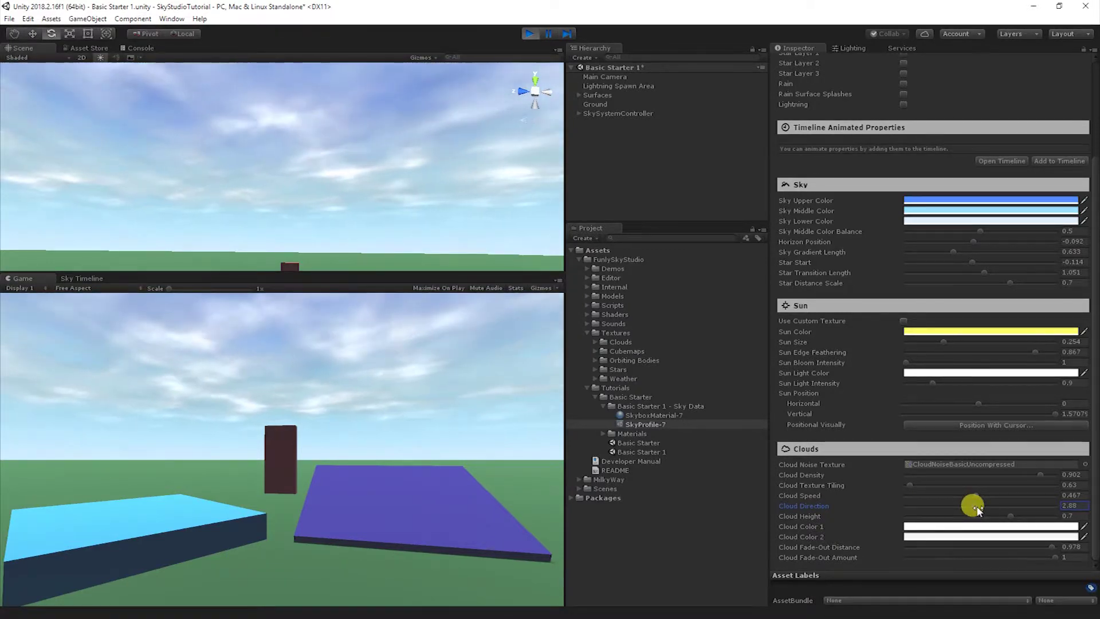
left_click_drag(975, 512, 997, 509)
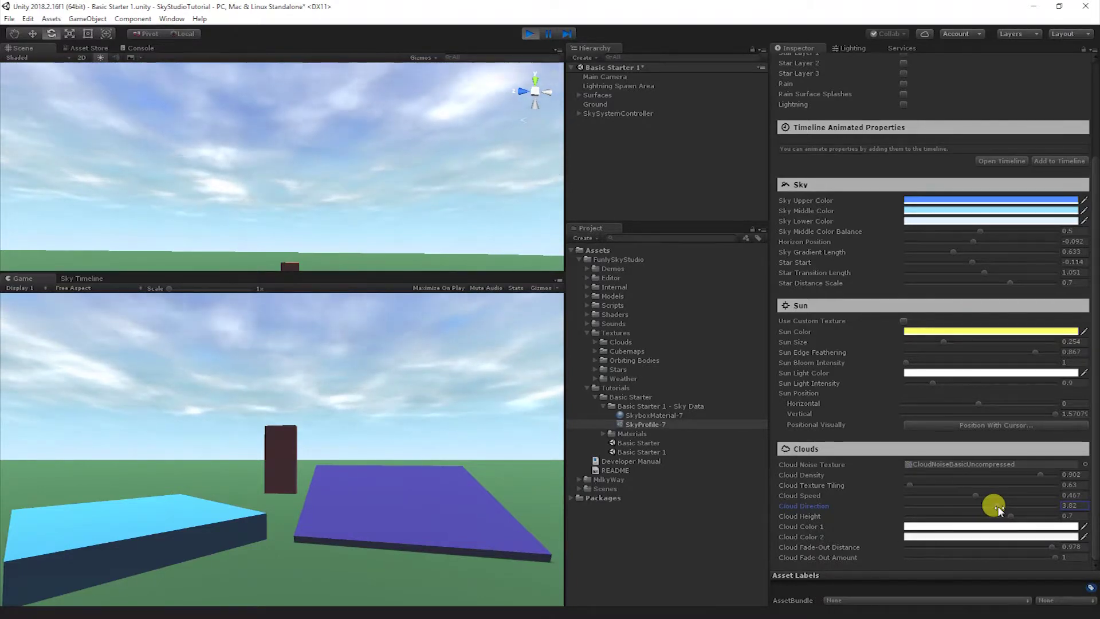
left_click_drag(998, 509, 963, 508)
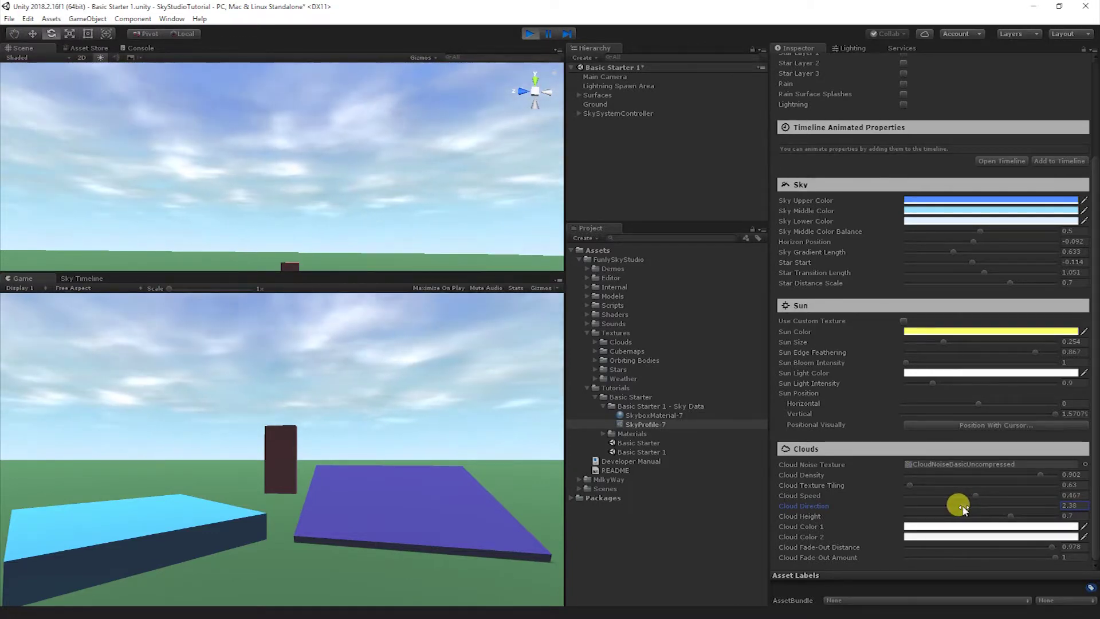
left_click_drag(963, 508, 1037, 513)
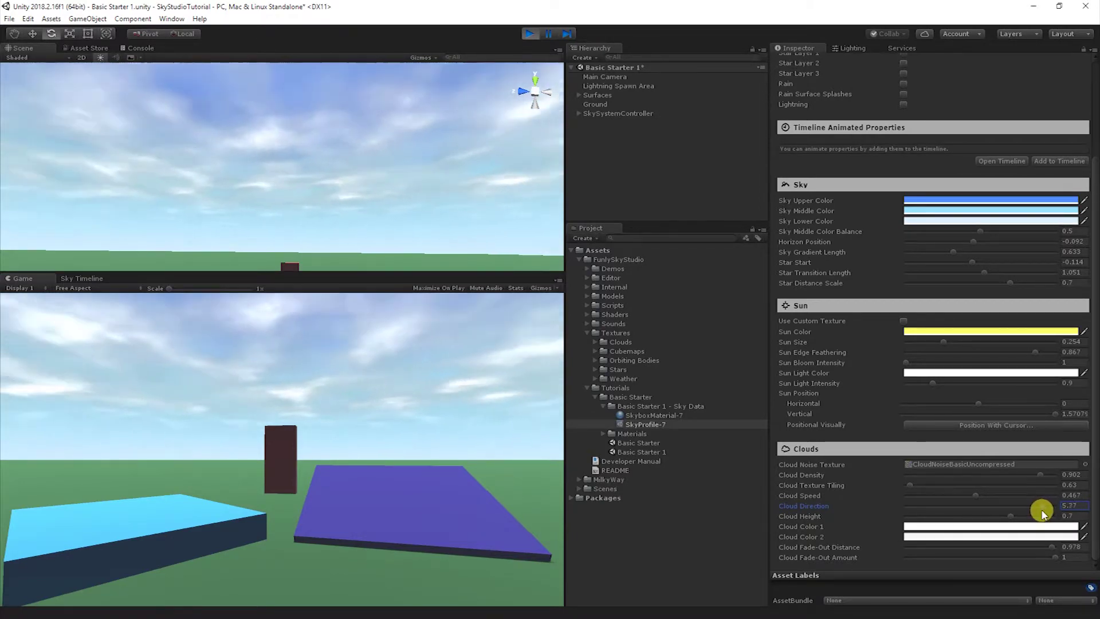
left_click_drag(1041, 512, 1000, 512)
Slow Cloud Speed to 0.176 and set Cloud Height to about 0.711.
left_click(808, 516)
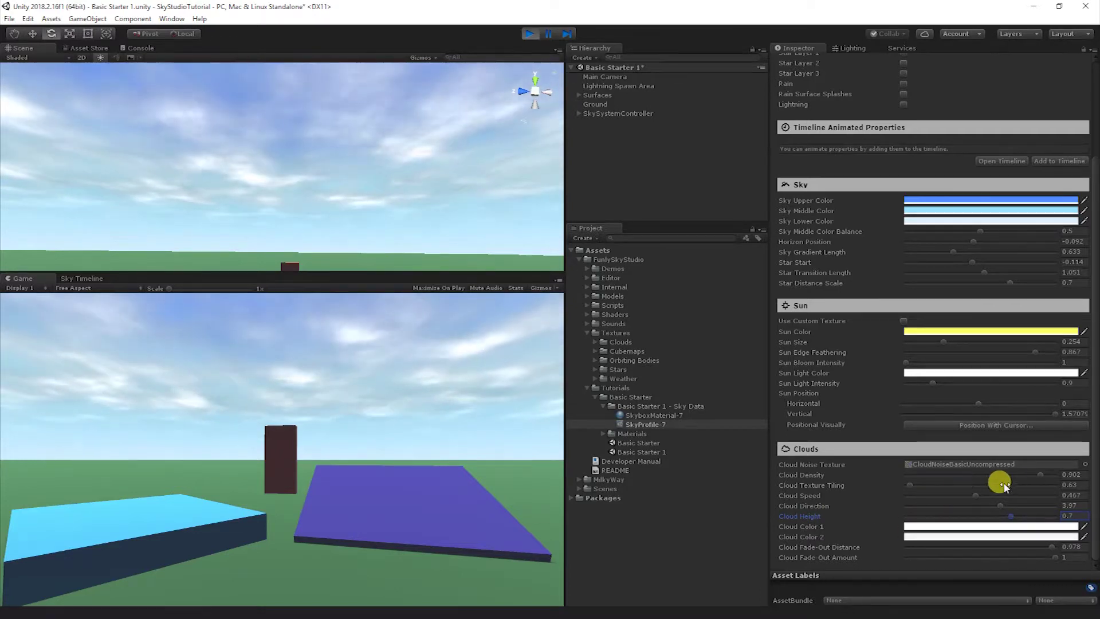
left_click(825, 495)
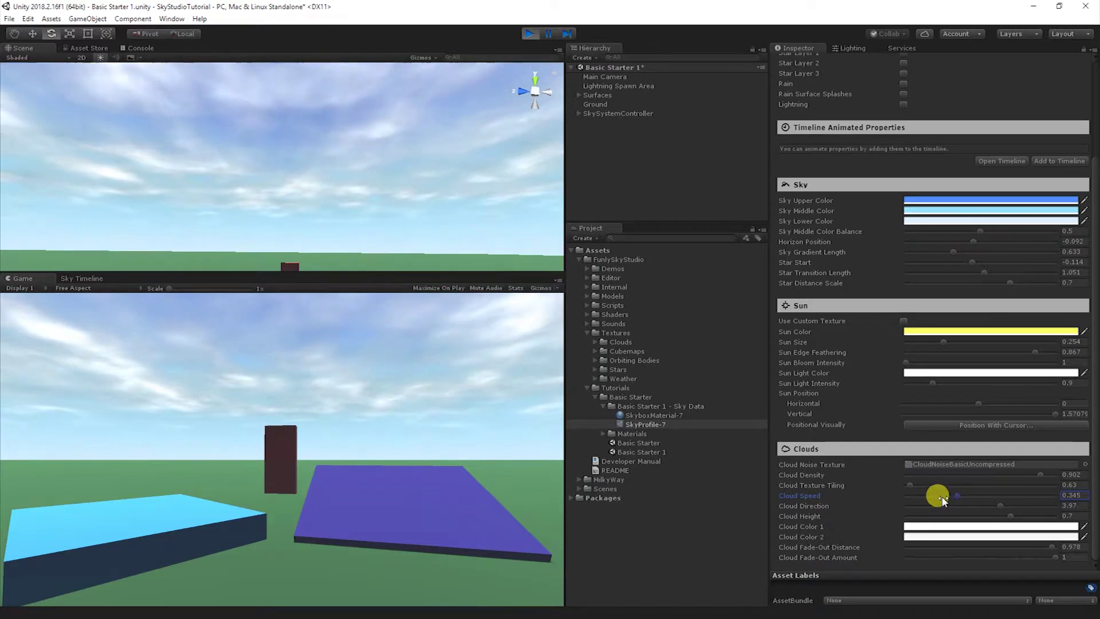
left_click_drag(942, 500, 929, 495)
left_click(825, 516)
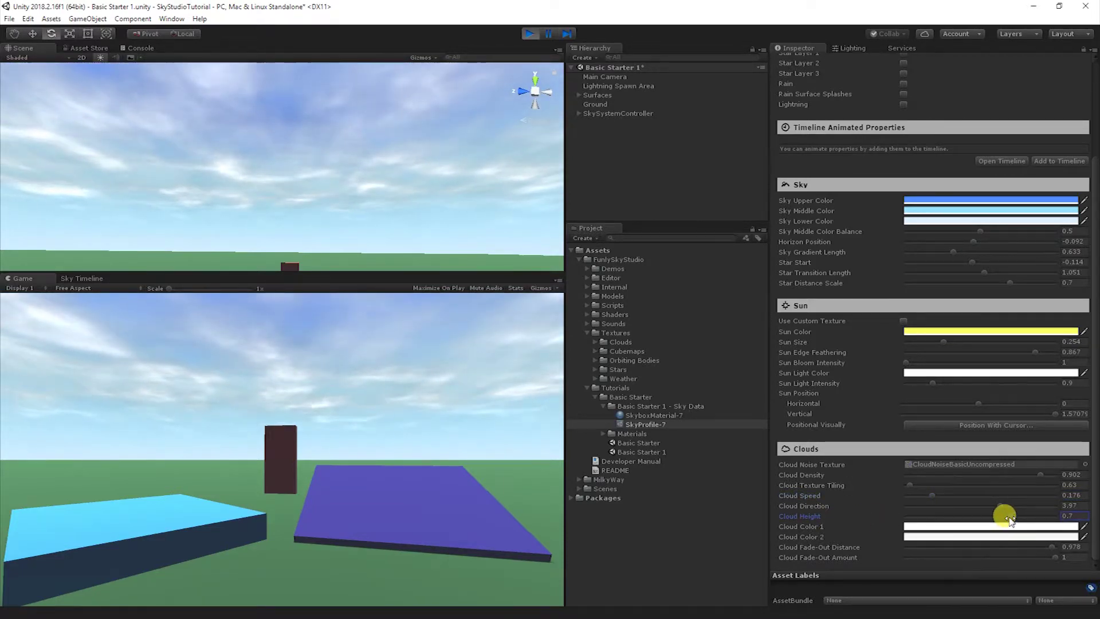
left_click_drag(1009, 519, 1016, 542)
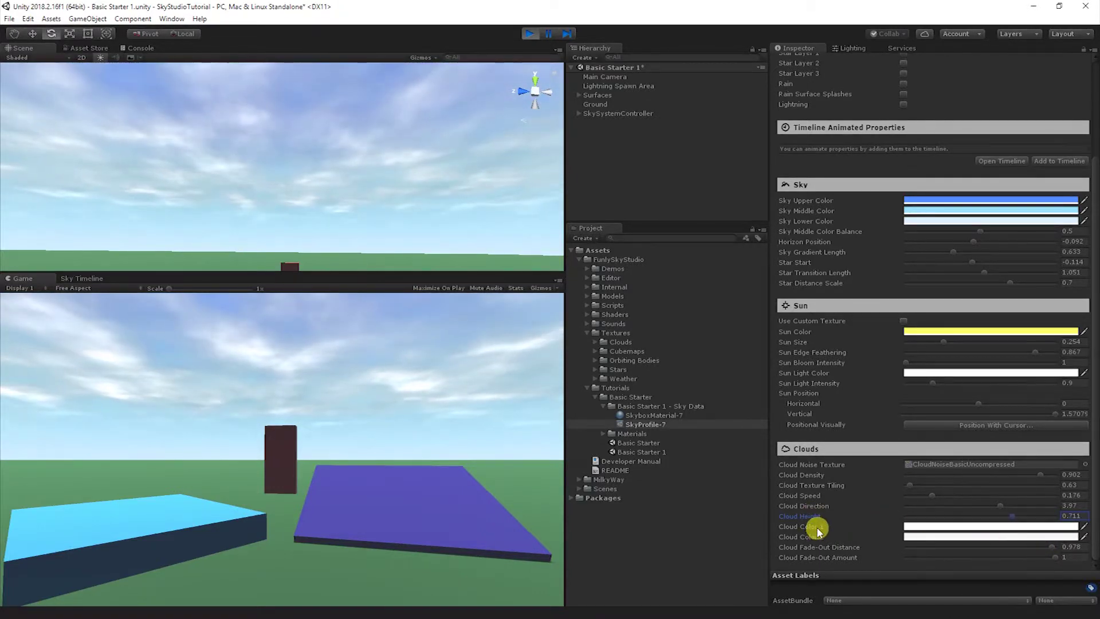
Tint Cloud Color 1 pink (E79494).
left_click(816, 532)
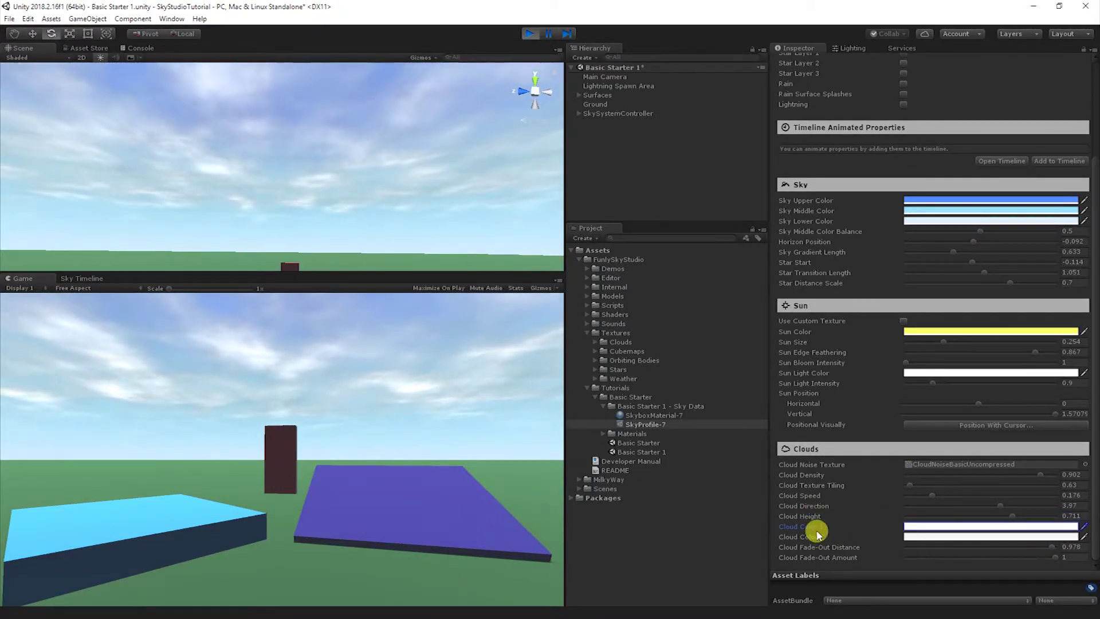
left_click(947, 527)
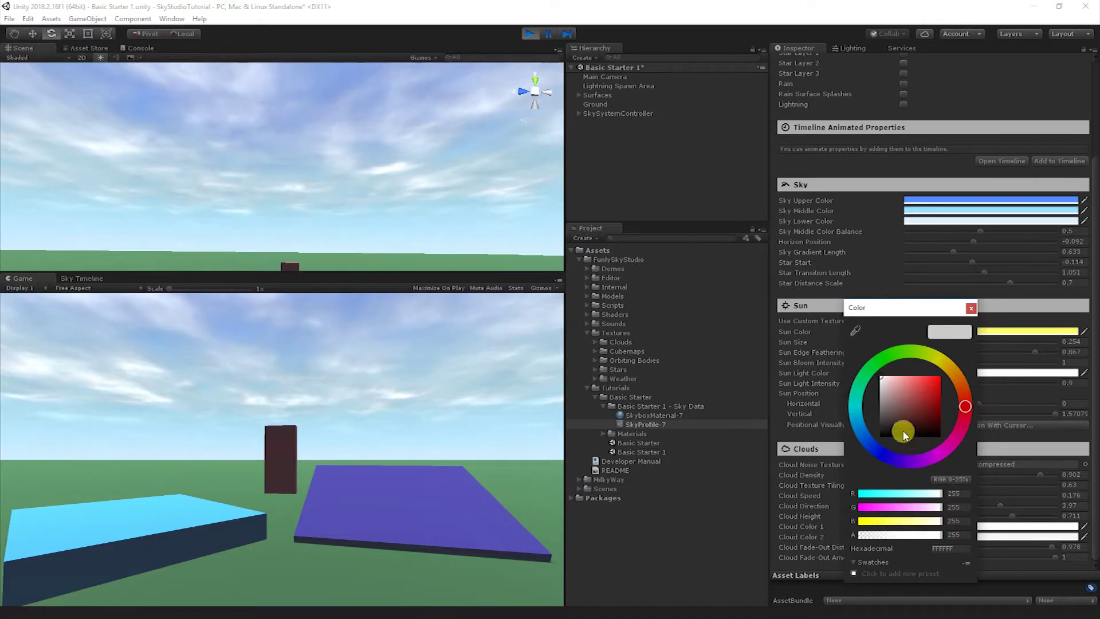
mouse_move(915, 405)
left_mouse_down()
mouse_move(917, 385)
mouse_move(897, 384)
mouse_move(906, 388)
left_mouse_up()
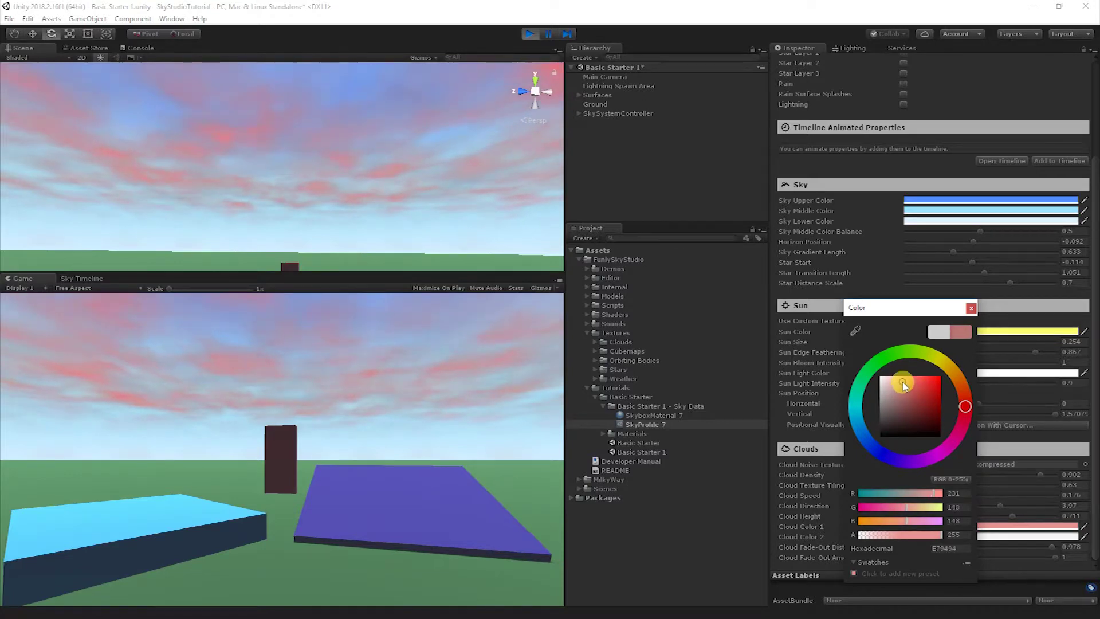
left_click(971, 308)
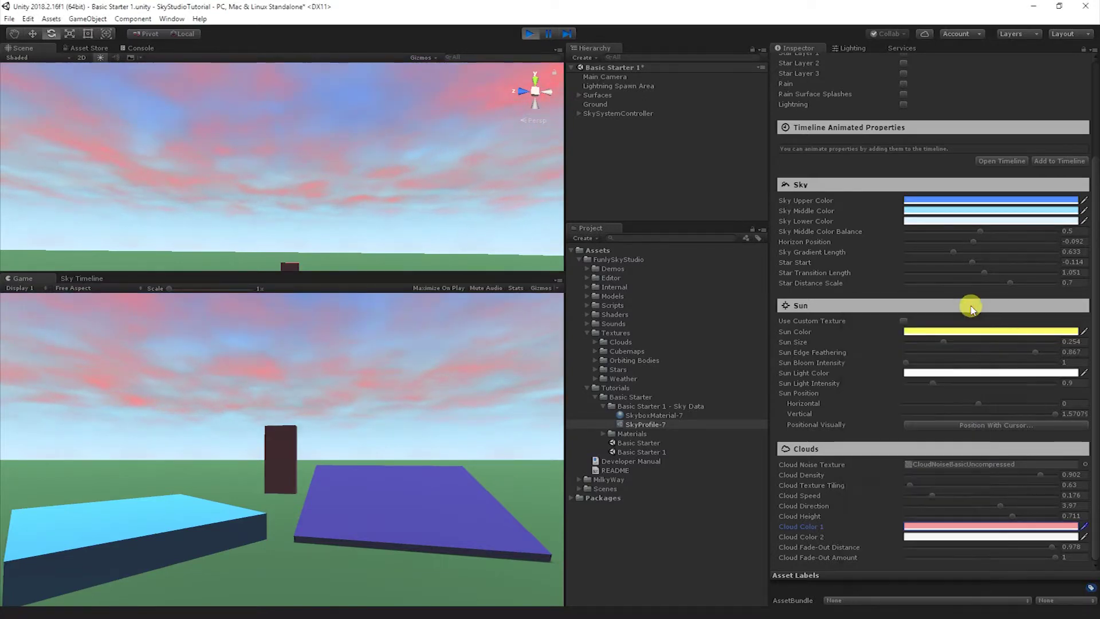
Try grey for Cloud Color 2, then return it to near-white F8F8F8.
left_click(935, 537)
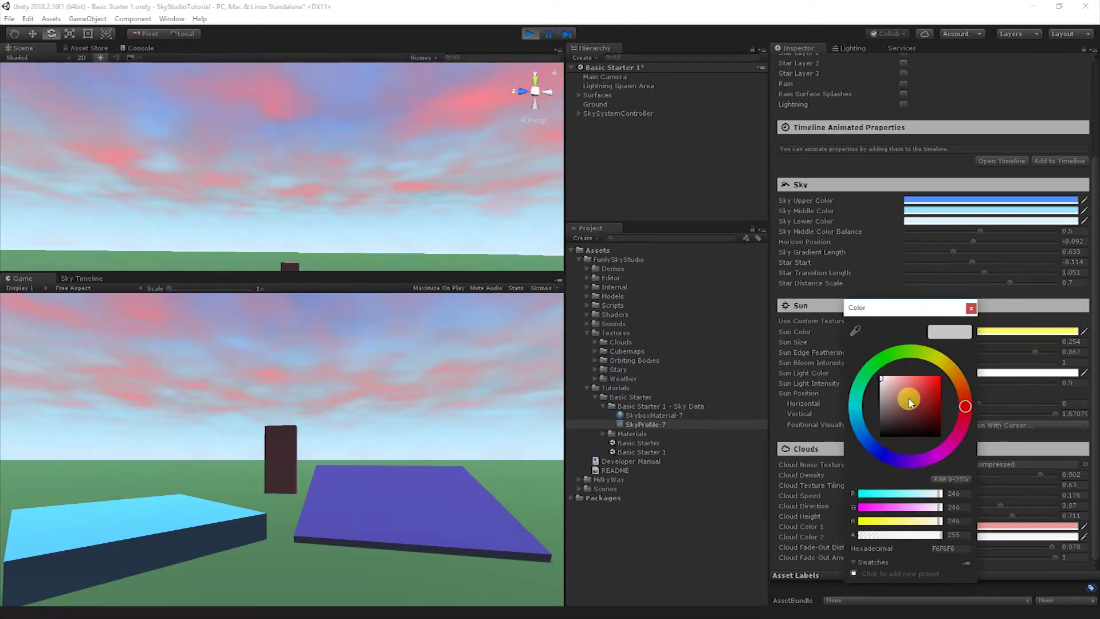
left_click_drag(911, 393, 880, 405)
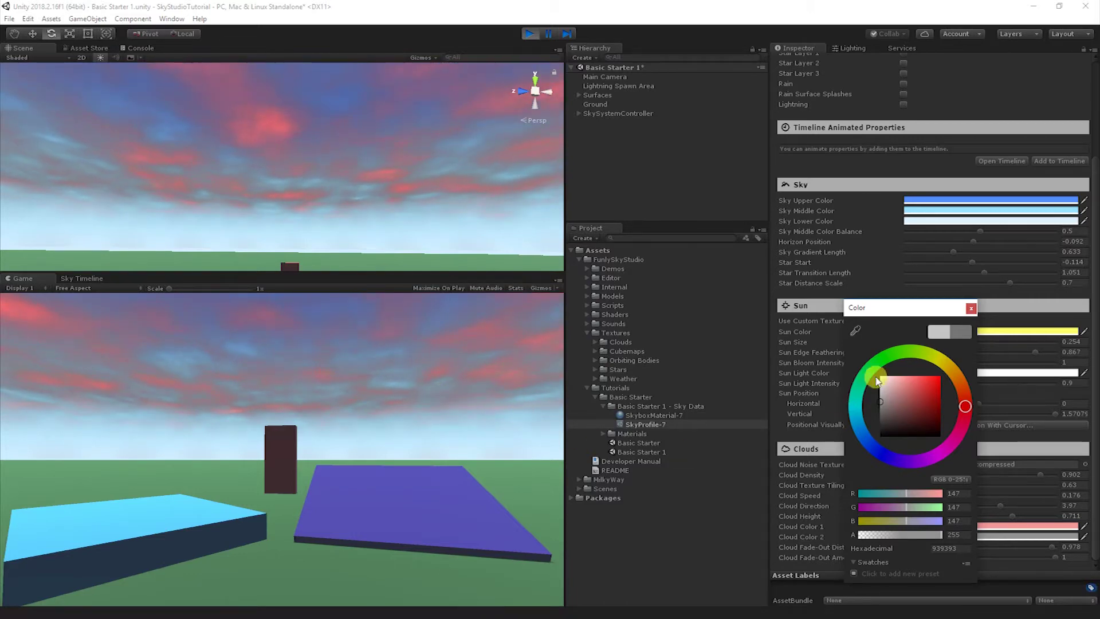
left_click_drag(907, 399, 871, 382)
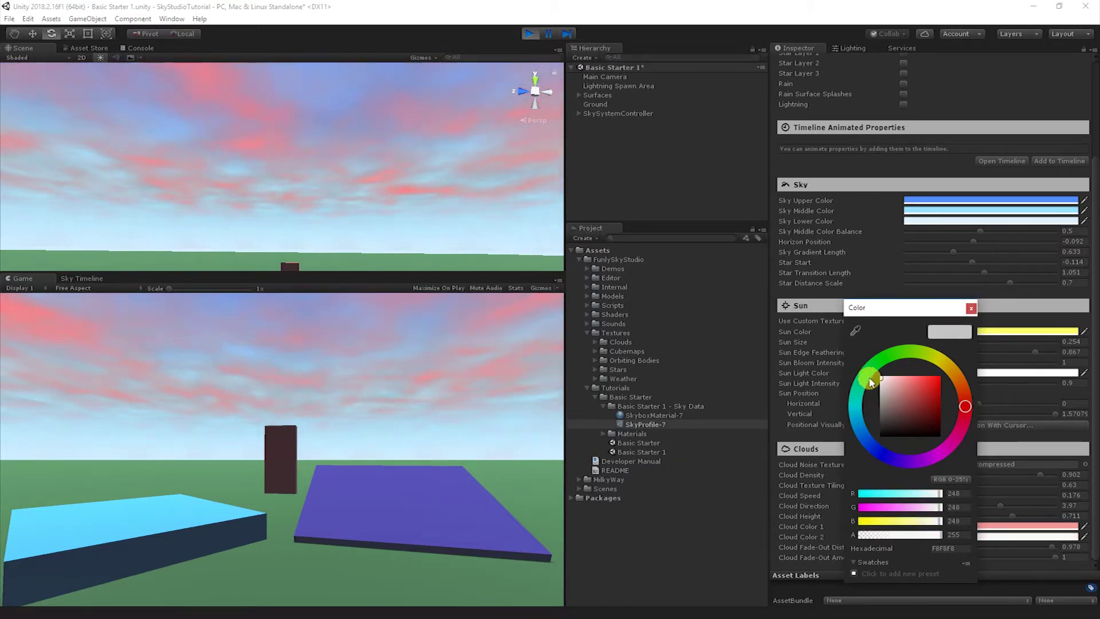
Close the colour picker and undo the pink Cloud Color 1, restoring white clouds.
left_click(971, 308)
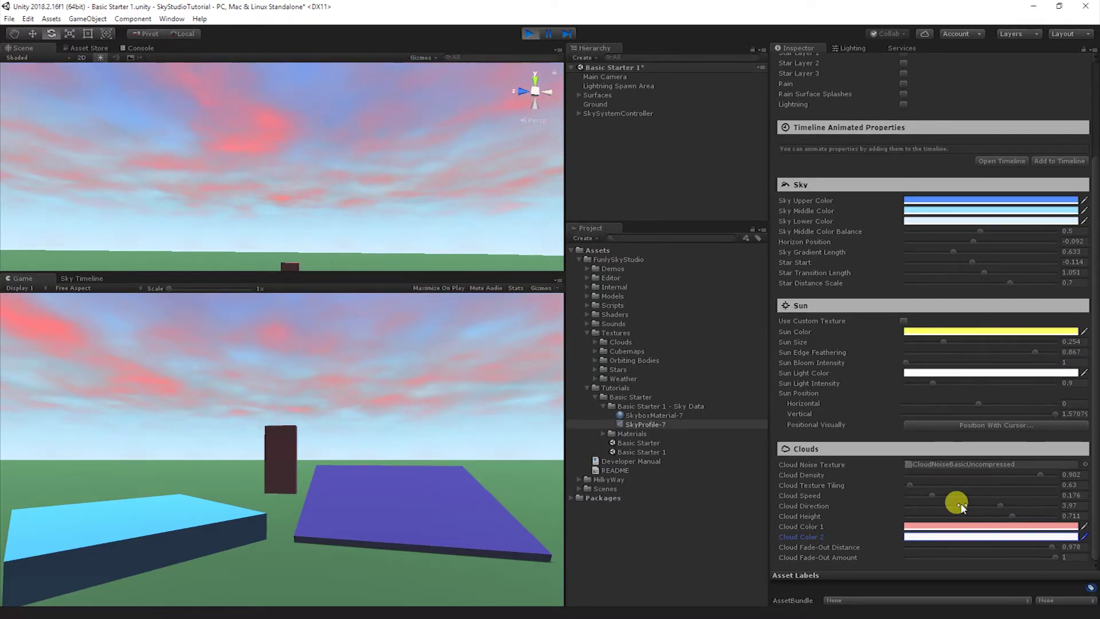
key("ctrl+z")
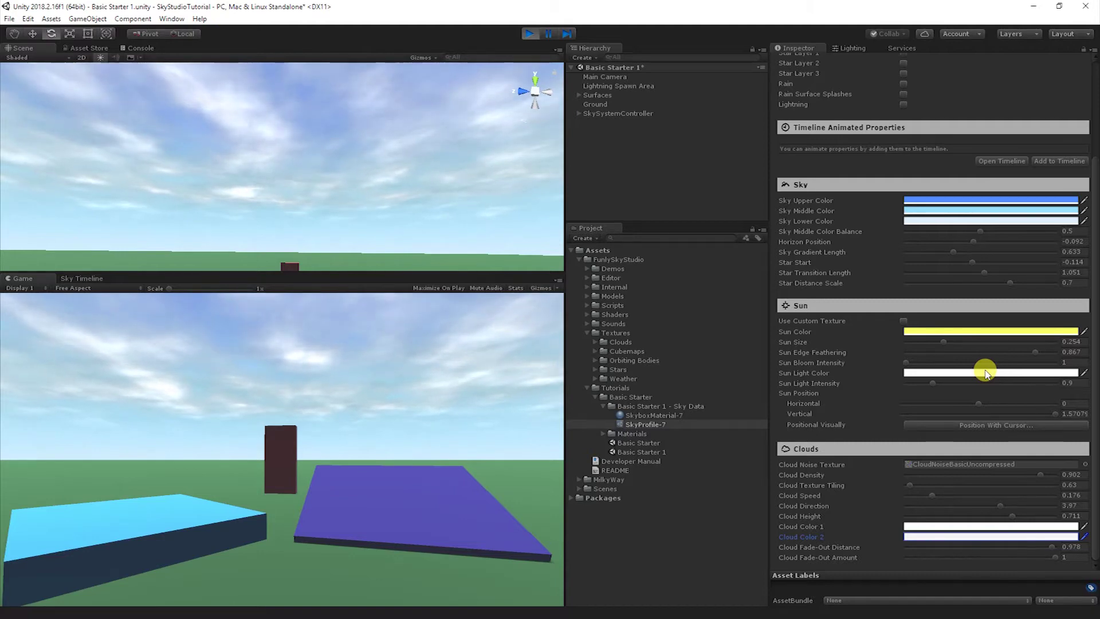
left_click(830, 549)
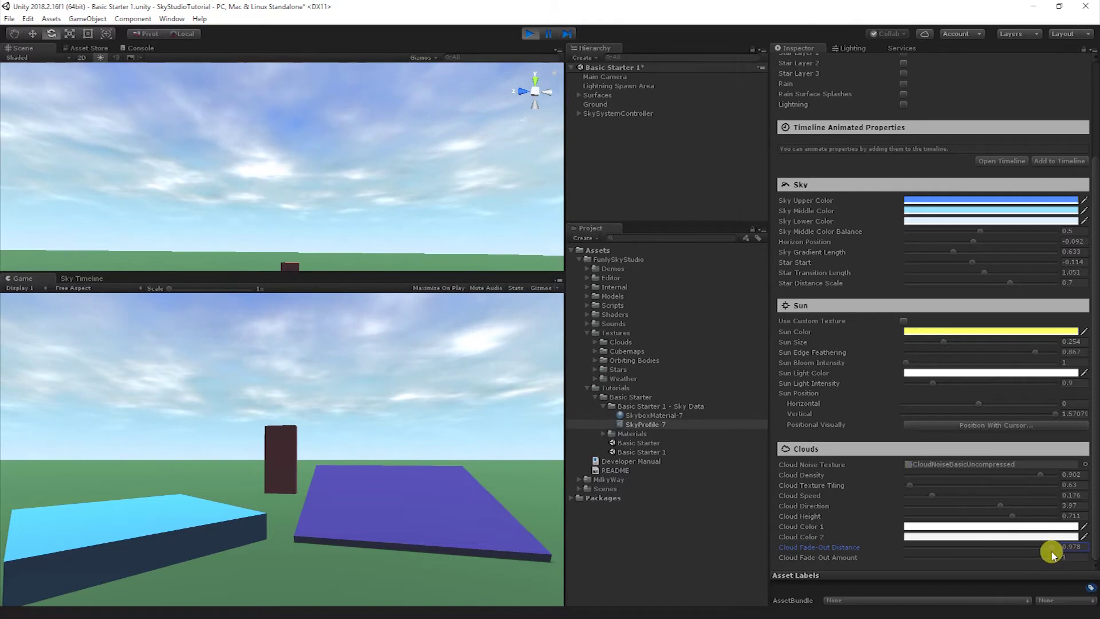
Set Cloud Fade-Out Distance to 0.981; Cloud Fade-Out Amount ends at 0.609.
left_click_drag(1052, 551, 1056, 549)
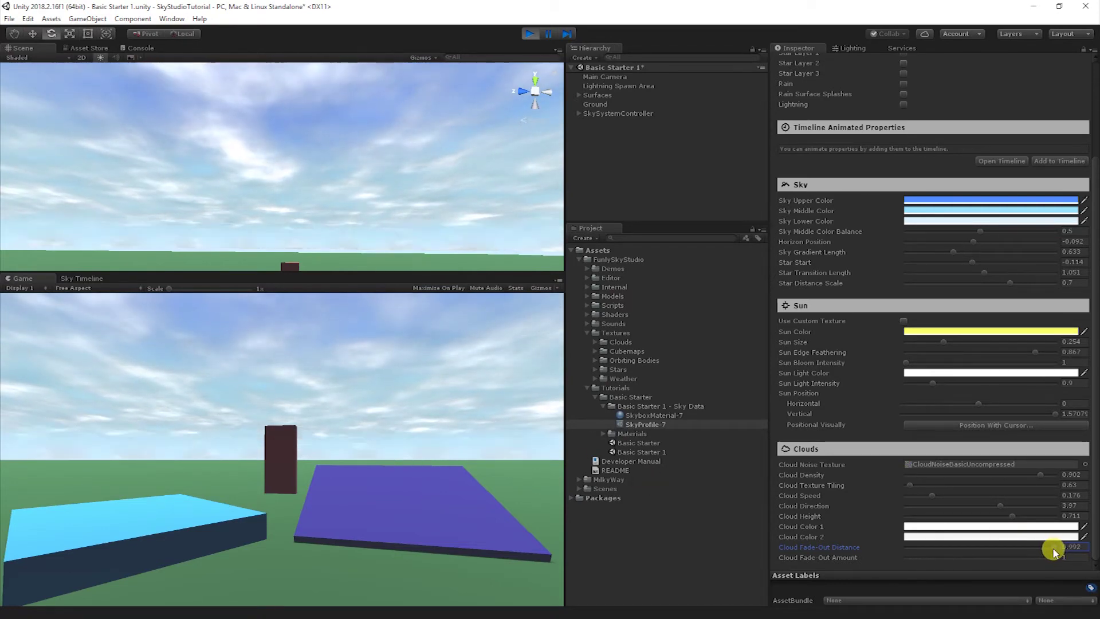
left_click_drag(1056, 552, 997, 562)
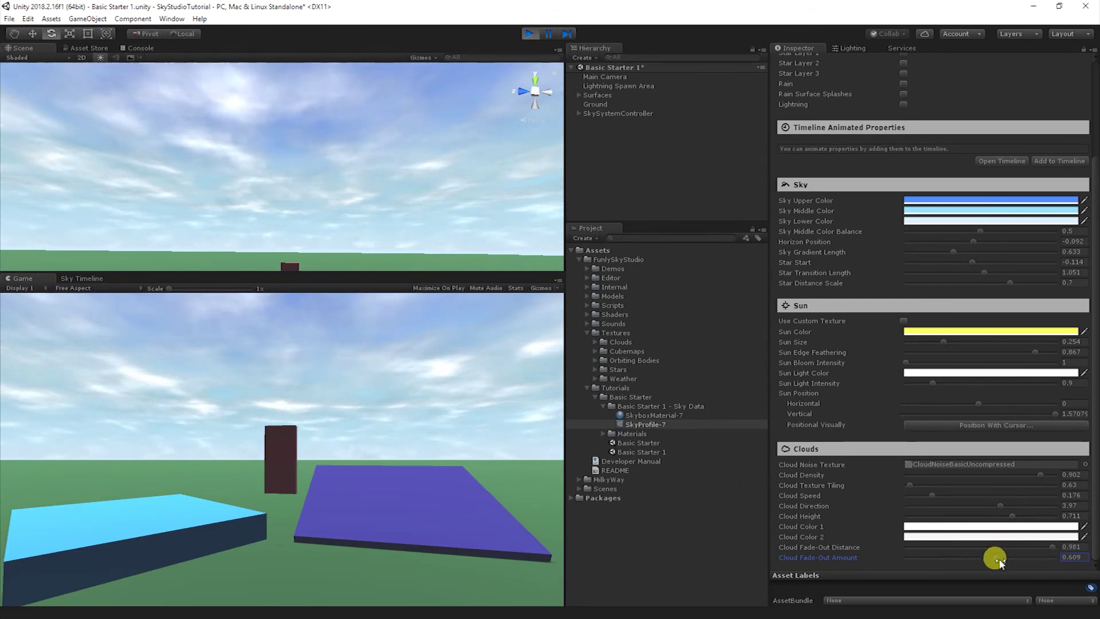
left_click_drag(997, 559, 1054, 567)
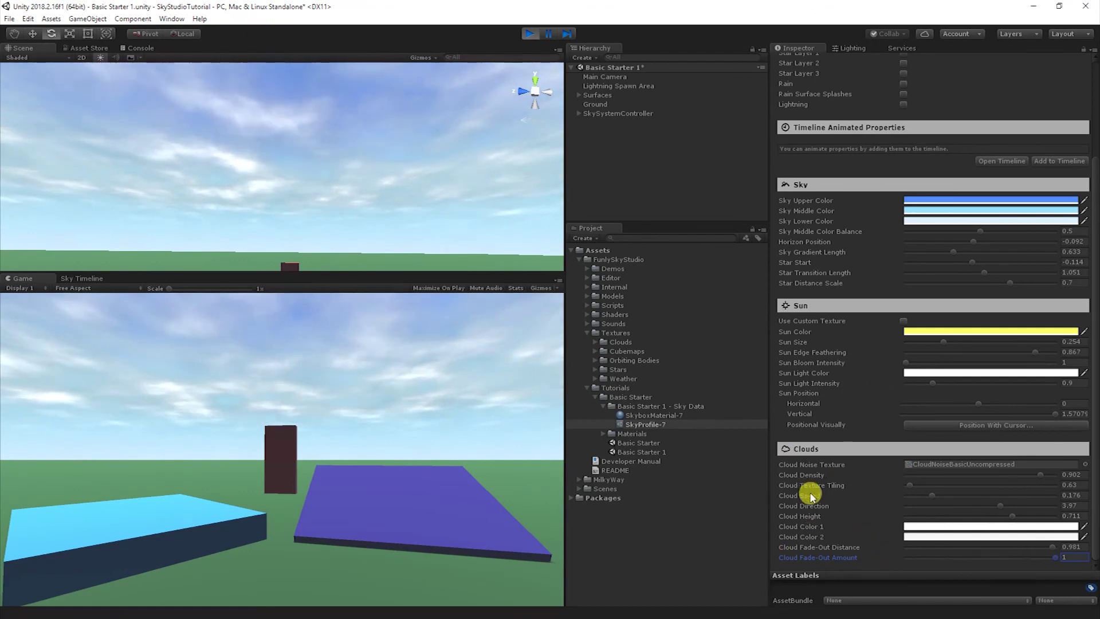
scroll(825, 510, "up", 4)
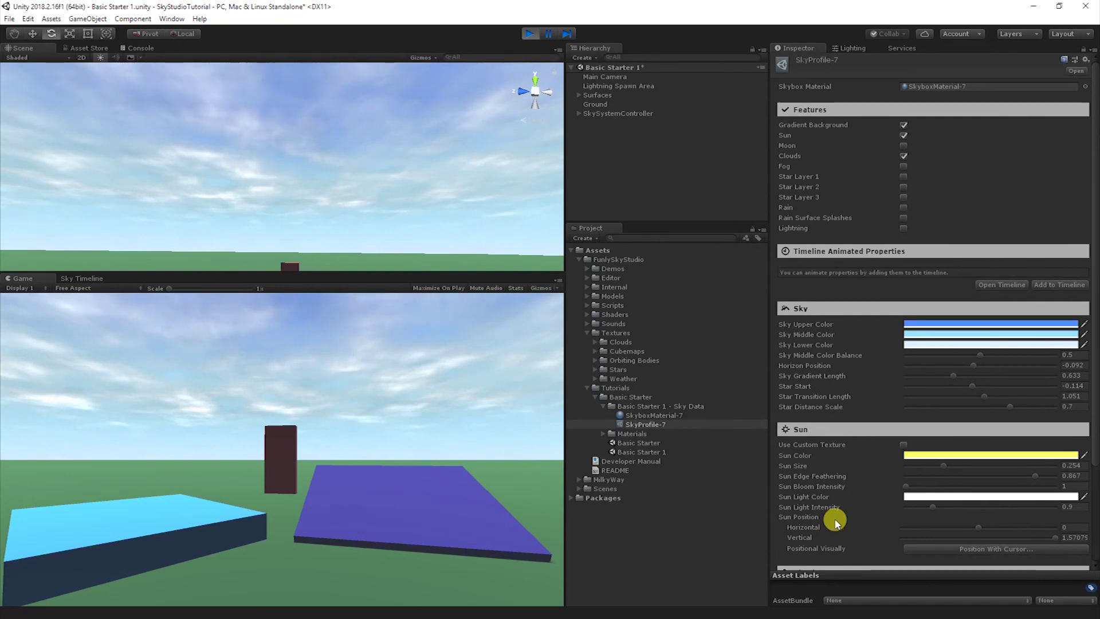